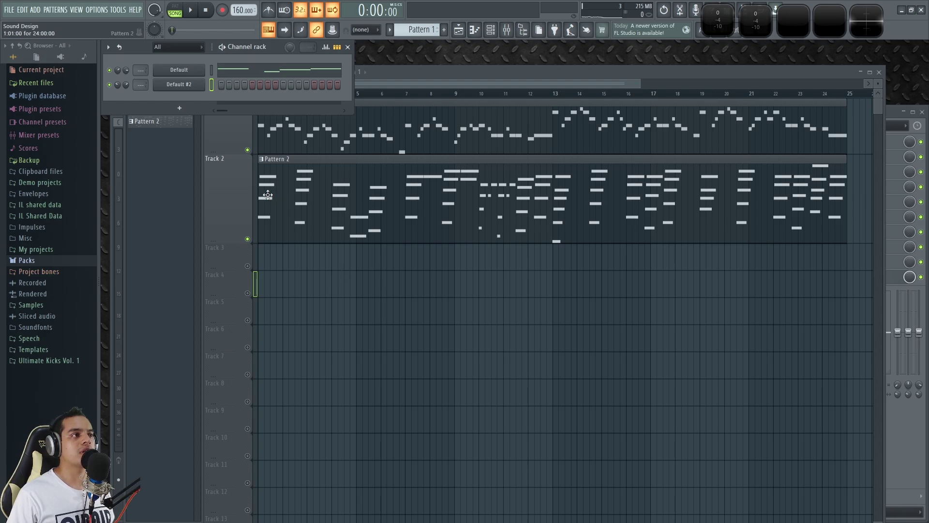
Play the arrangement from the start and check the panning and volume of both channels in the channel rack
click(212, 85)
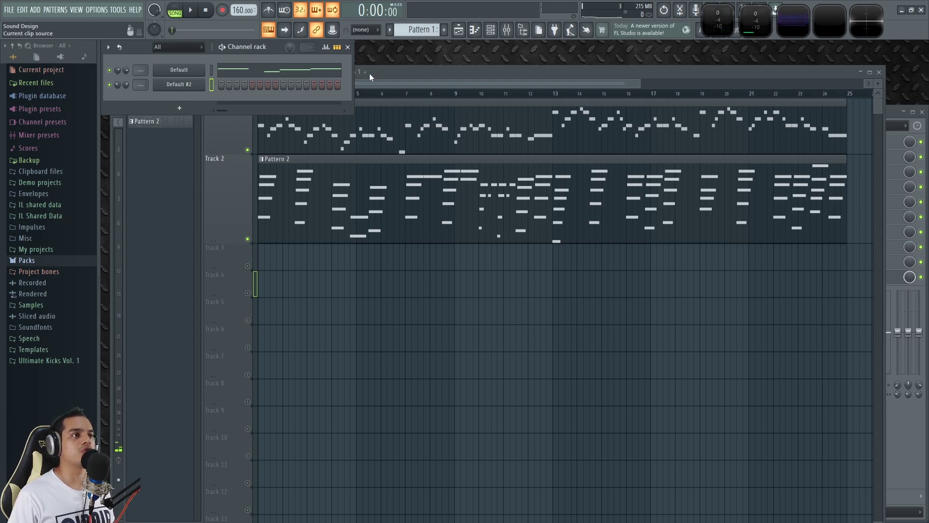
click(401, 70)
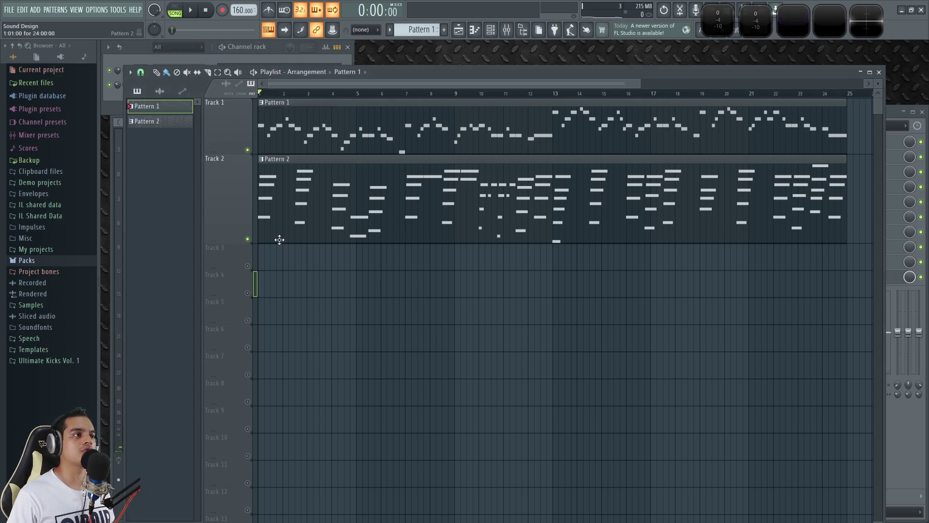
key(space)
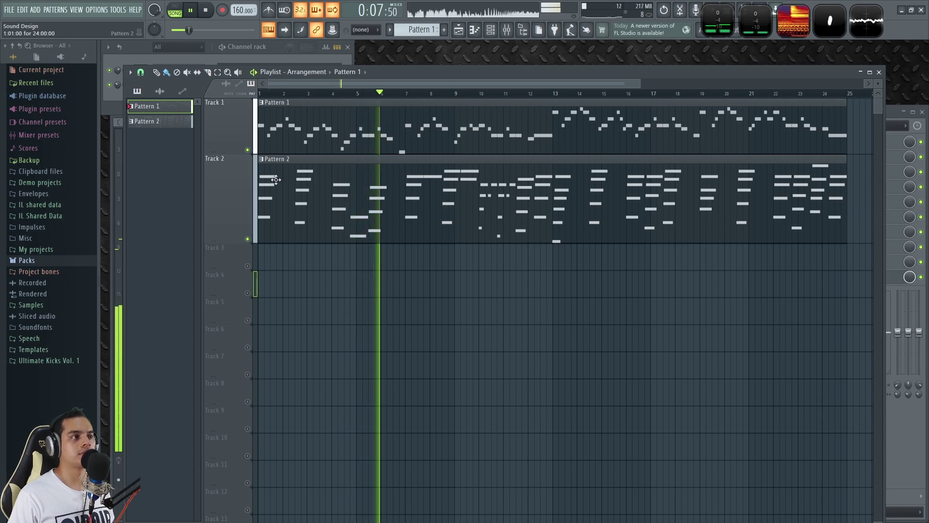
scroll(442, 267, down, 3)
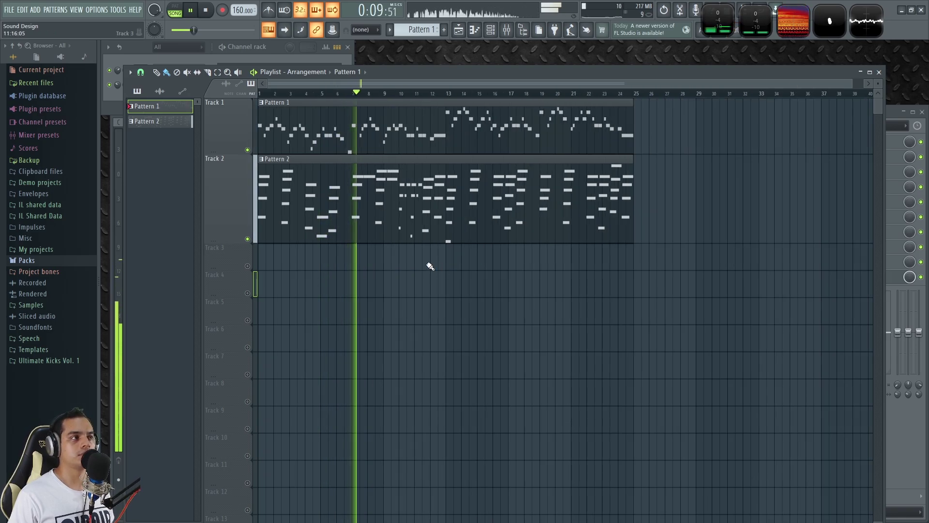
click(279, 49)
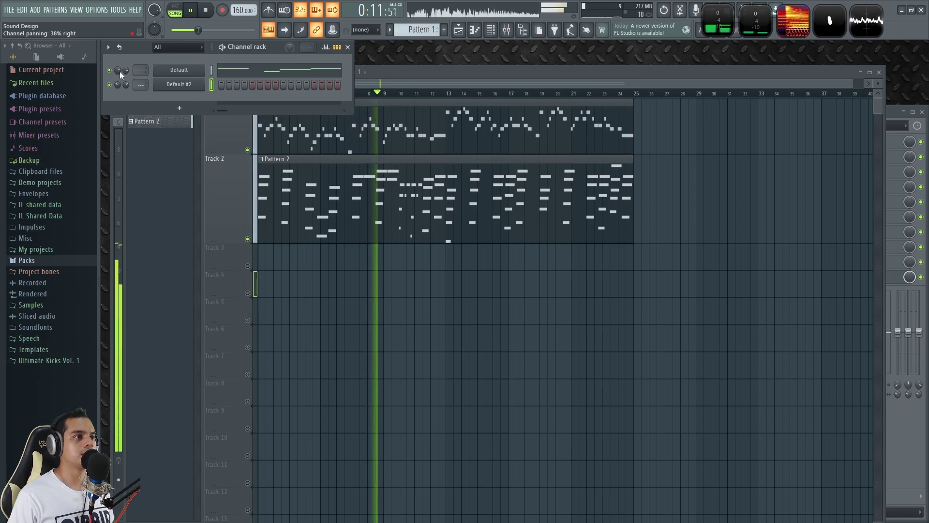
mouse_move(129, 83)
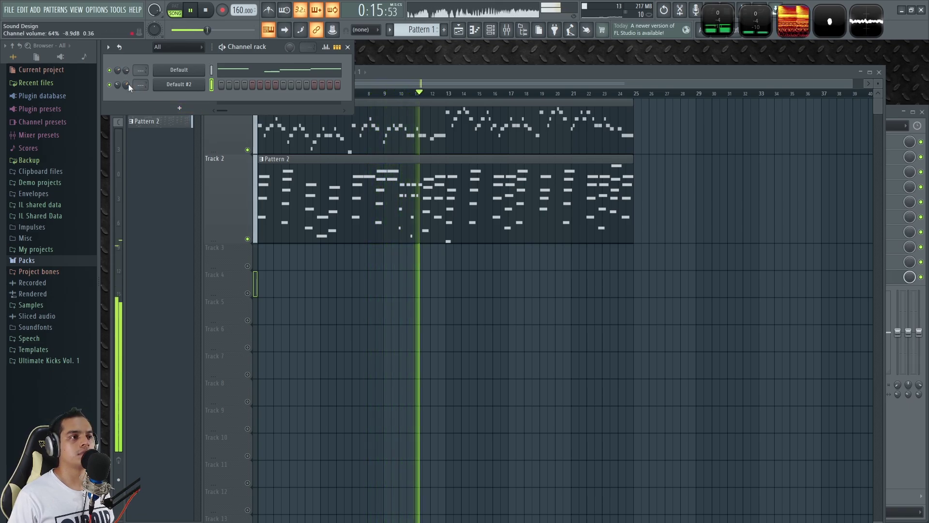
click(321, 270)
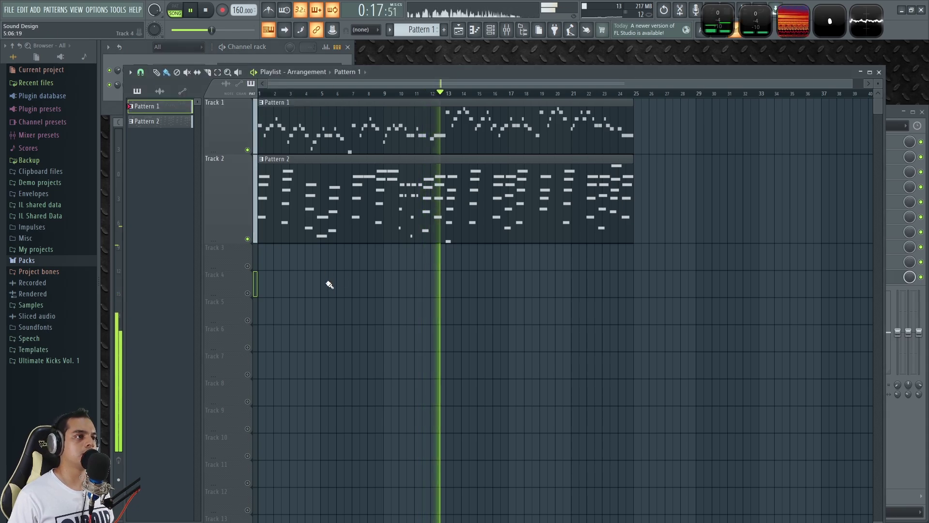
Make Track 1 and Track 2 taller in the playlist and stop the song playback
scroll(326, 284, up, 3)
drag(231, 241, 231, 263)
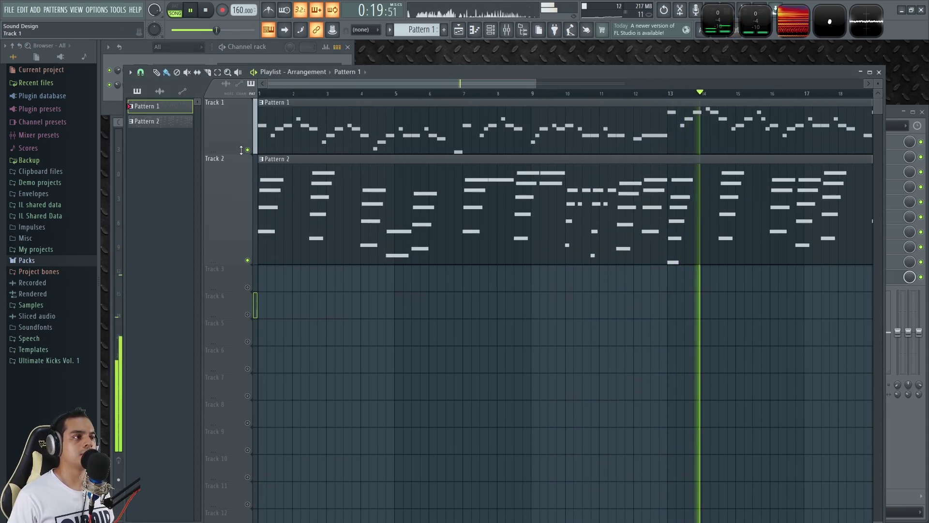
drag(230, 154, 230, 212)
scroll(449, 372, down, 1)
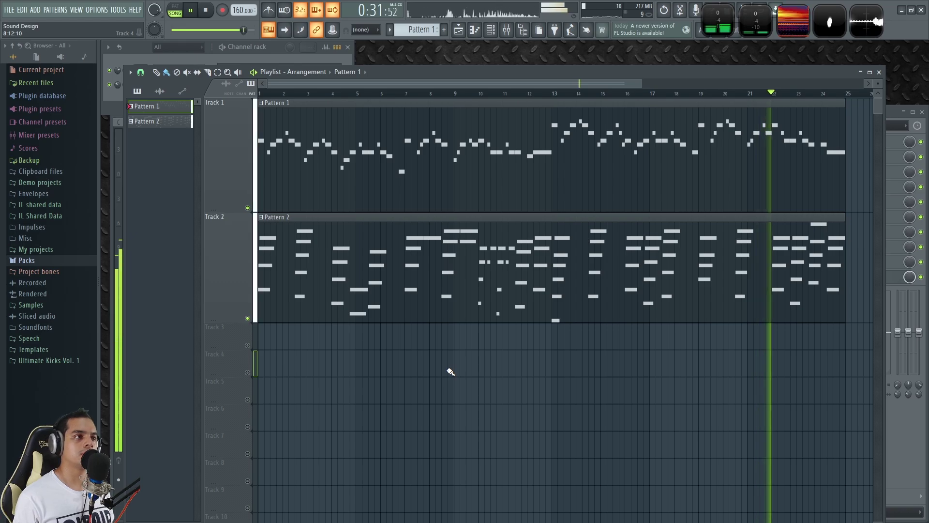
scroll(450, 371, down, 2)
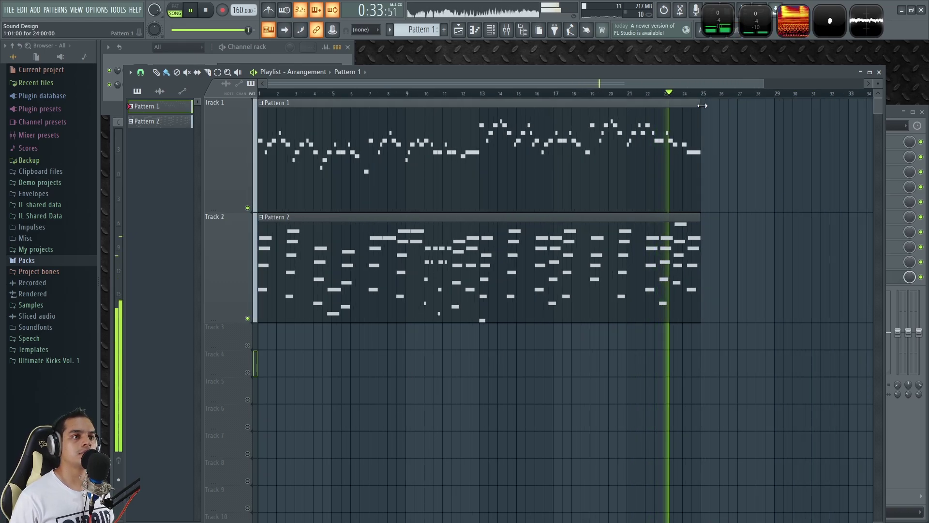
scroll(660, 214, up, 4)
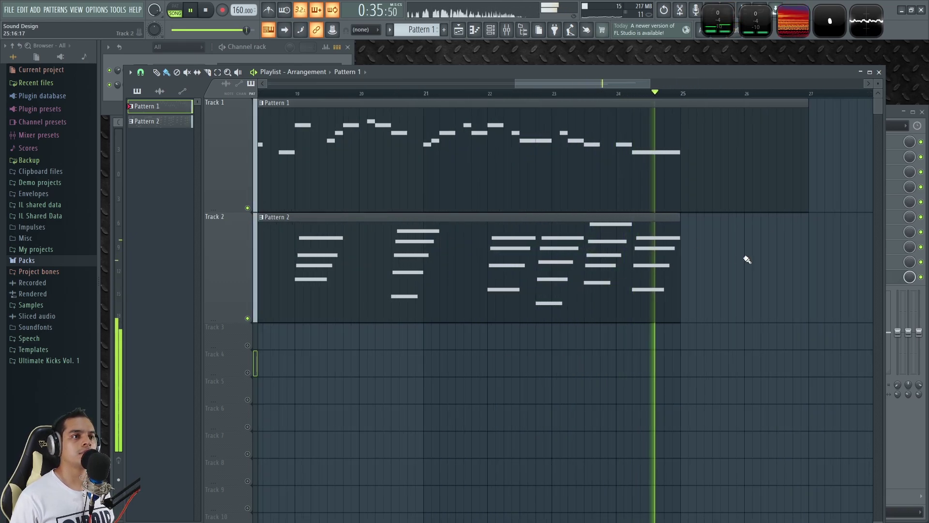
click(206, 11)
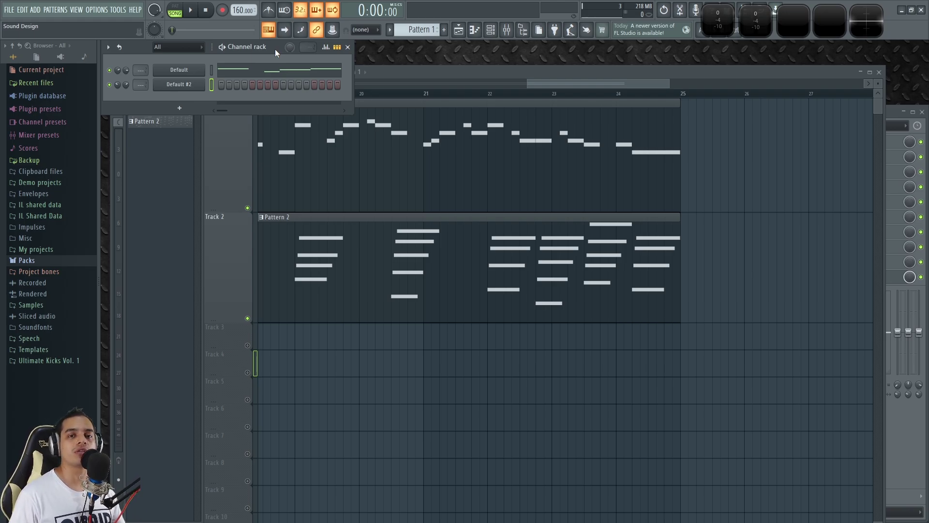
Open the first Default channel's Sytrus window, enlarge it and close the playlist behind it
click(184, 70)
drag(476, 110, 504, 76)
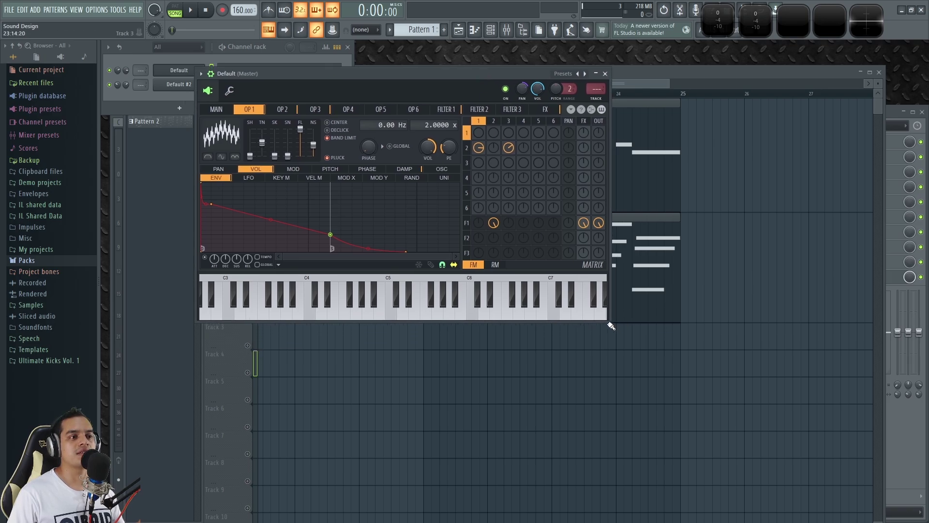
drag(610, 321, 796, 499)
drag(530, 75, 512, 62)
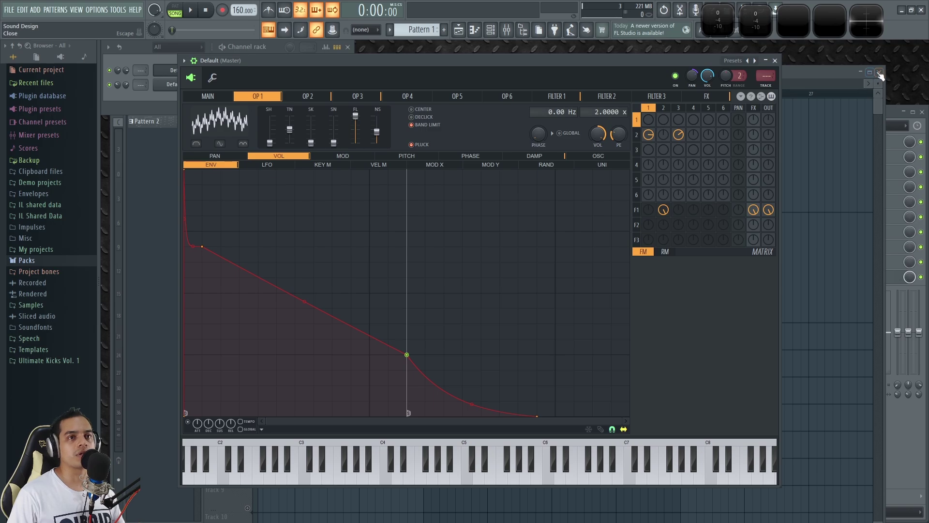
drag(506, 62, 513, 89)
Show the Sytrus main page and hide the extra wrapper controls at the head of the plugin window
click(238, 114)
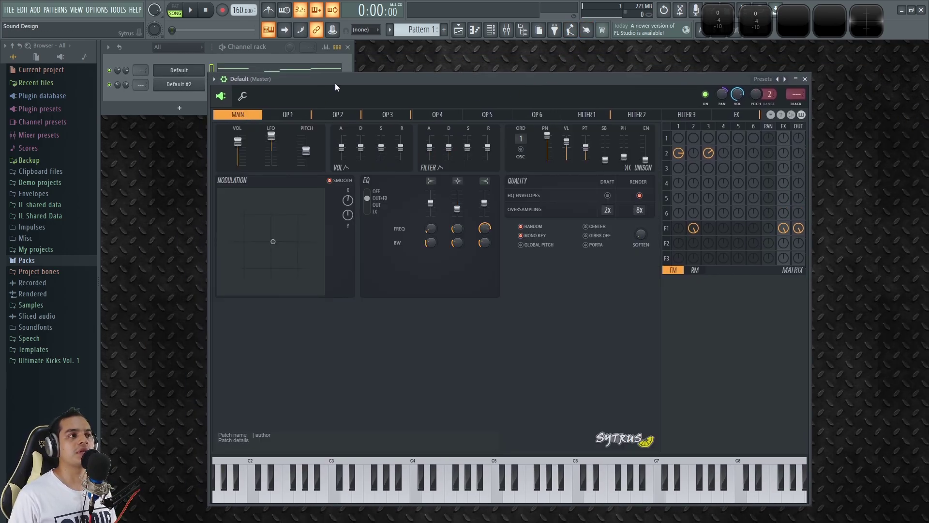
drag(335, 83, 338, 80)
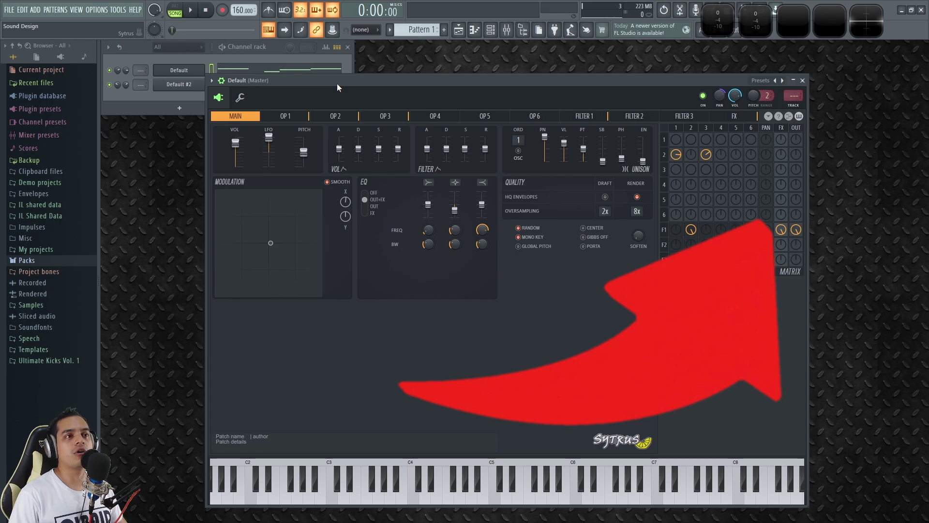
click(221, 80)
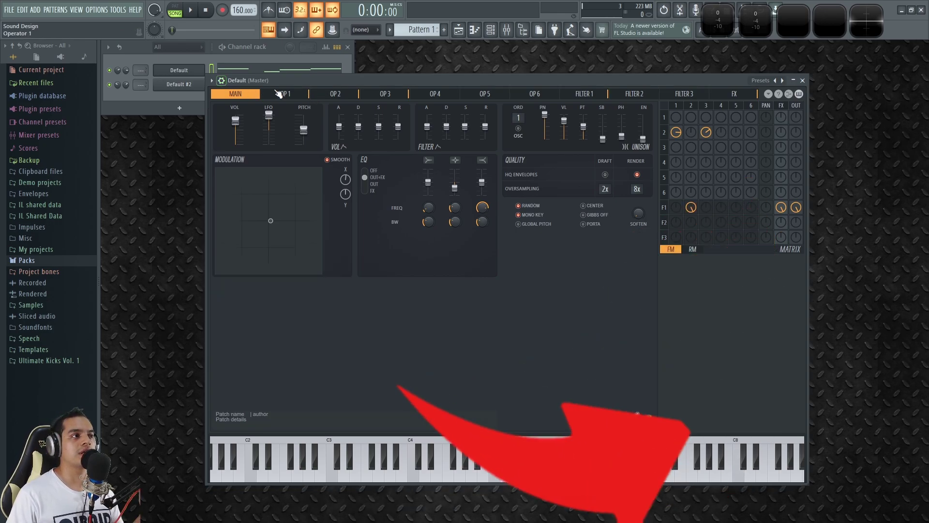
drag(296, 82, 293, 84)
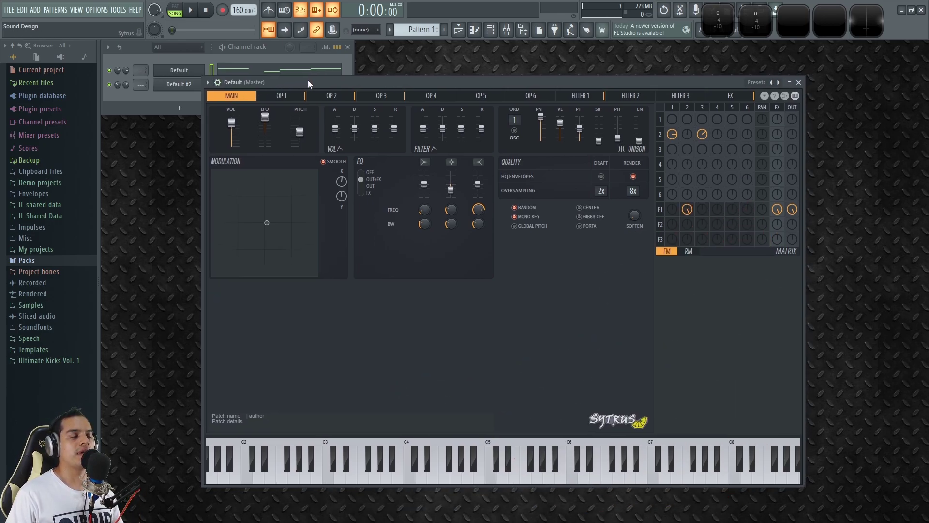
drag(349, 82, 342, 87)
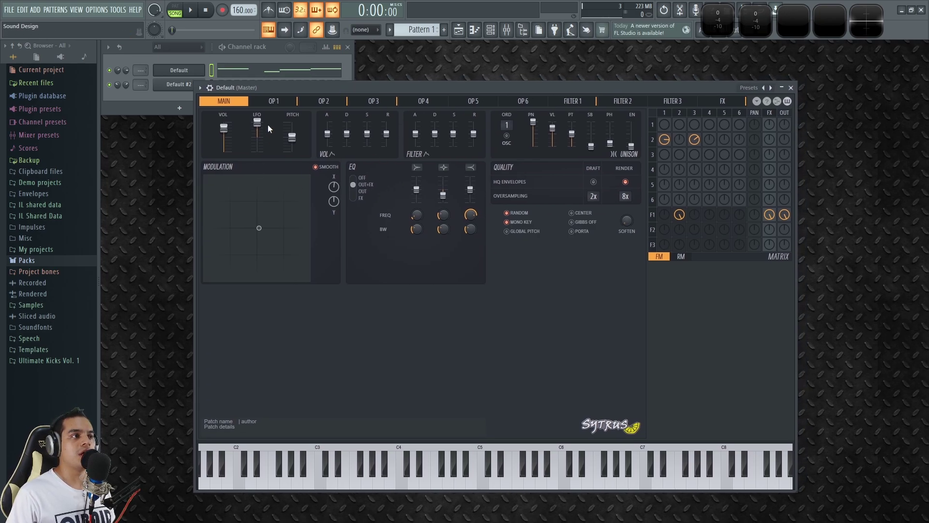
Mute the matrix sends in row 2 (columns 1 and 3) and row F1 (column 2, FX, OUT), and set operator 2's OUT to 100%
right_click(664, 140)
right_click(694, 140)
right_click(679, 214)
right_click(769, 214)
right_click(784, 214)
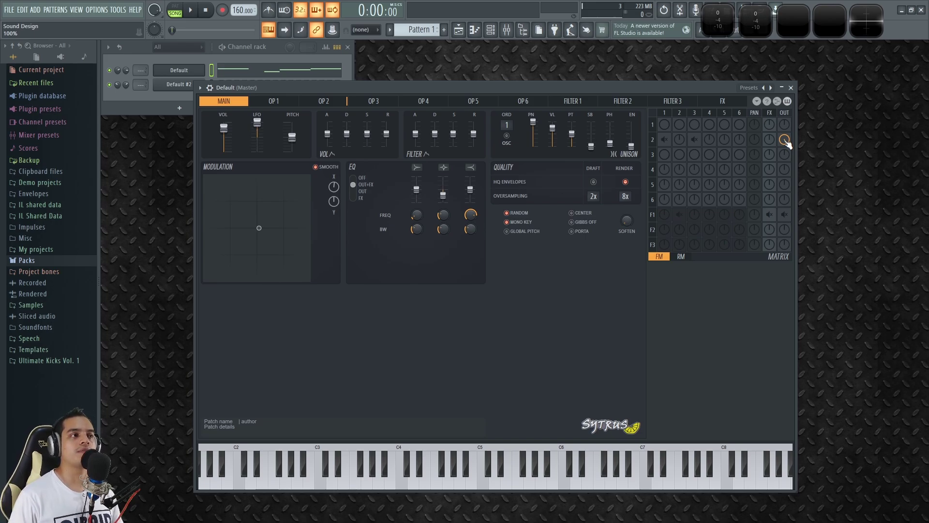
Show operator 2's settings and audition its sound with a few notes
click(329, 103)
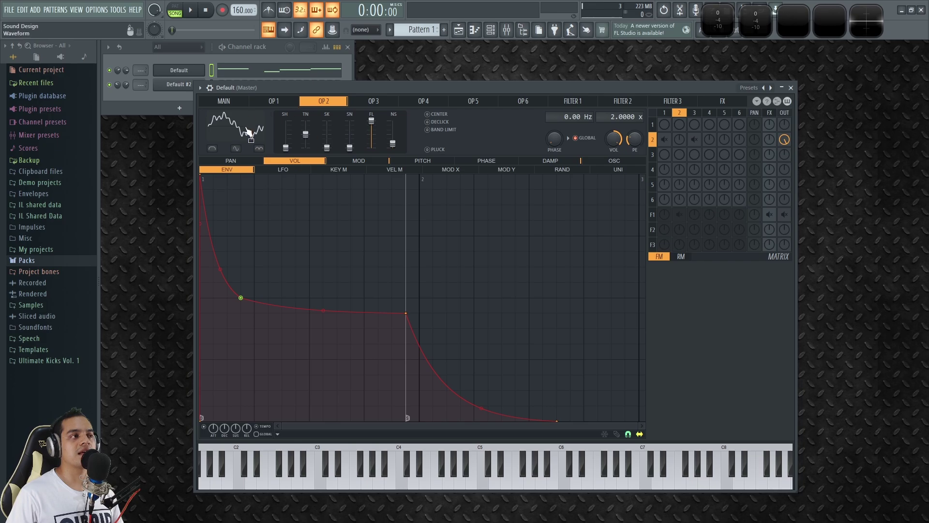
key(x)
key(r)
key(w)
key(q)
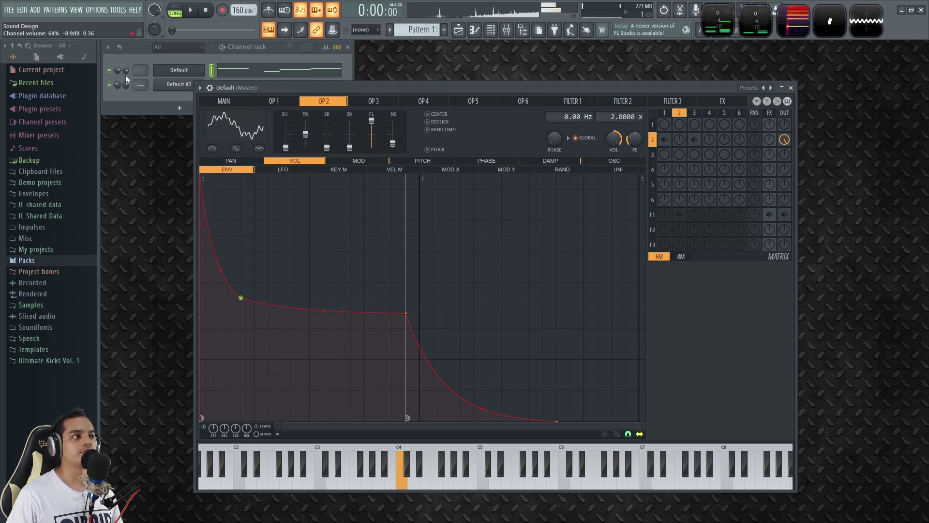
click(126, 77)
click(399, 86)
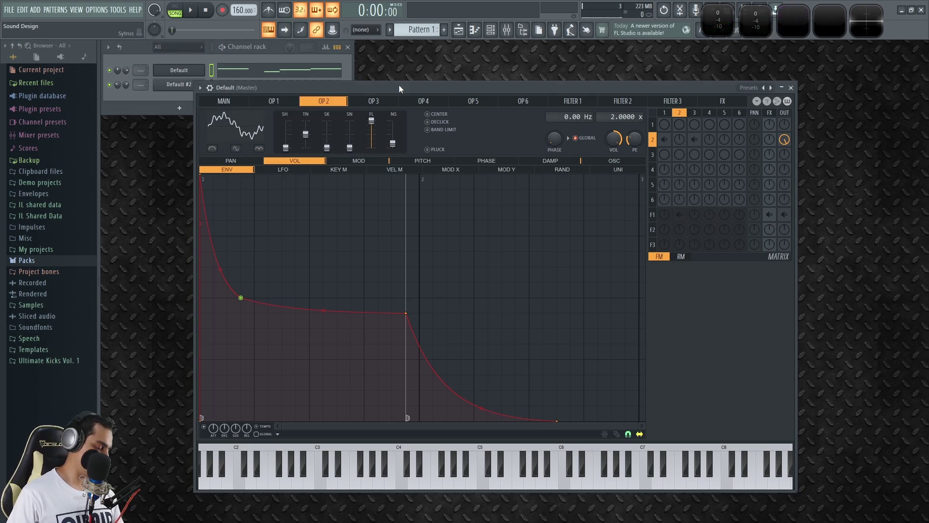
key(z)
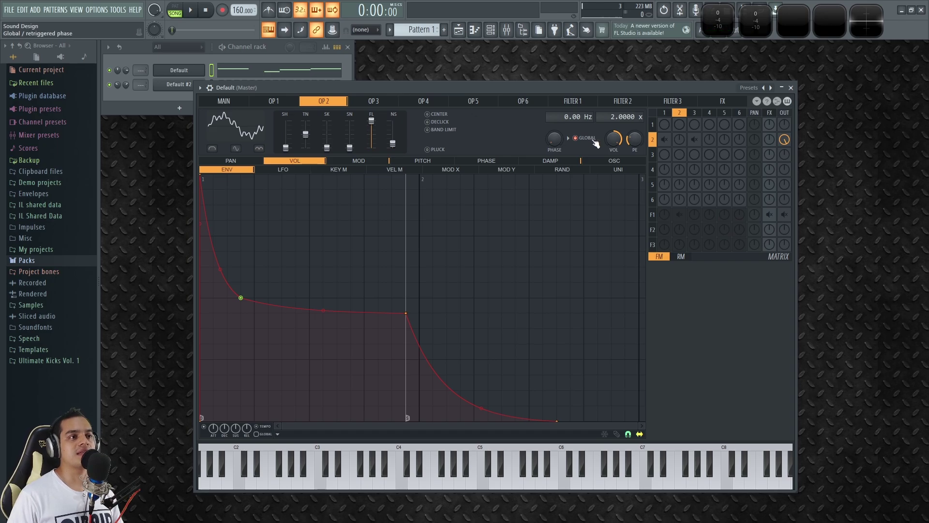
Show the oscillator harmonics from the first one and compare operator 2's waveform with operator 4's sine
click(614, 160)
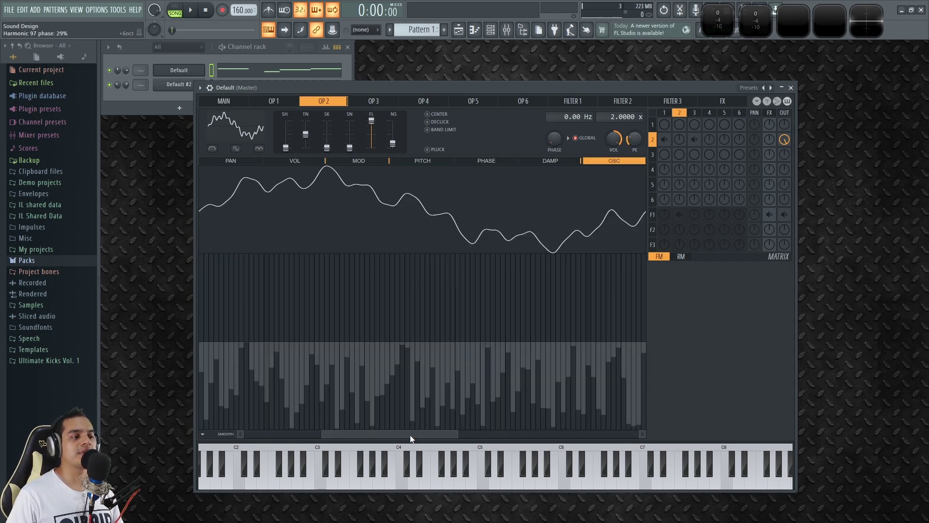
drag(410, 438, 281, 439)
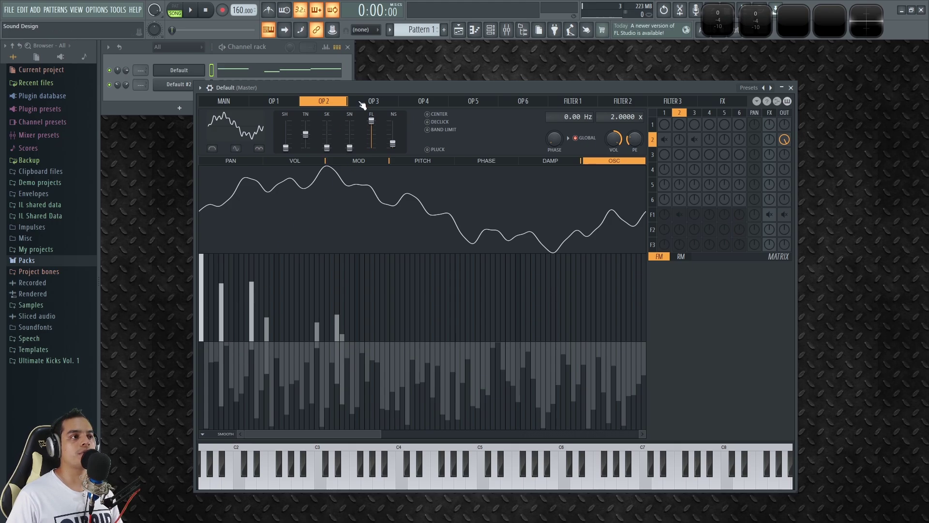
click(440, 102)
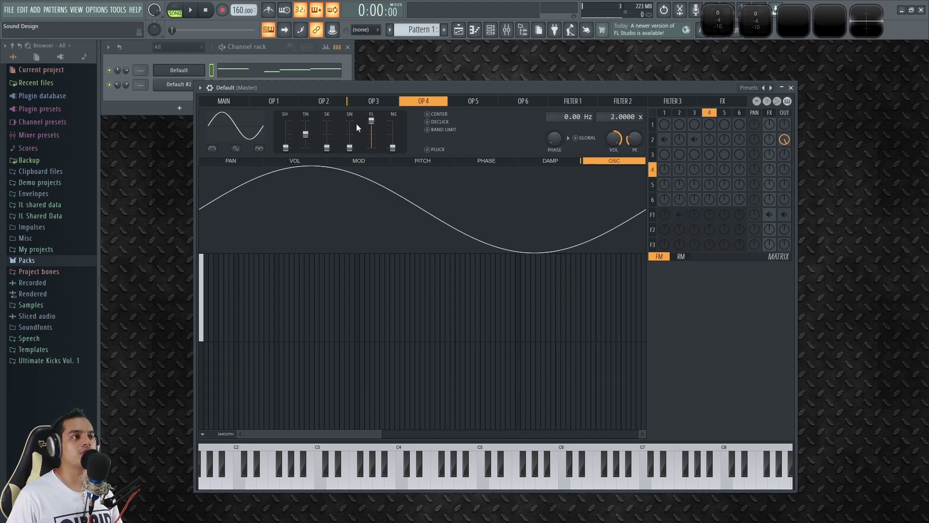
click(333, 101)
click(423, 102)
click(327, 103)
click(421, 103)
click(340, 103)
click(424, 103)
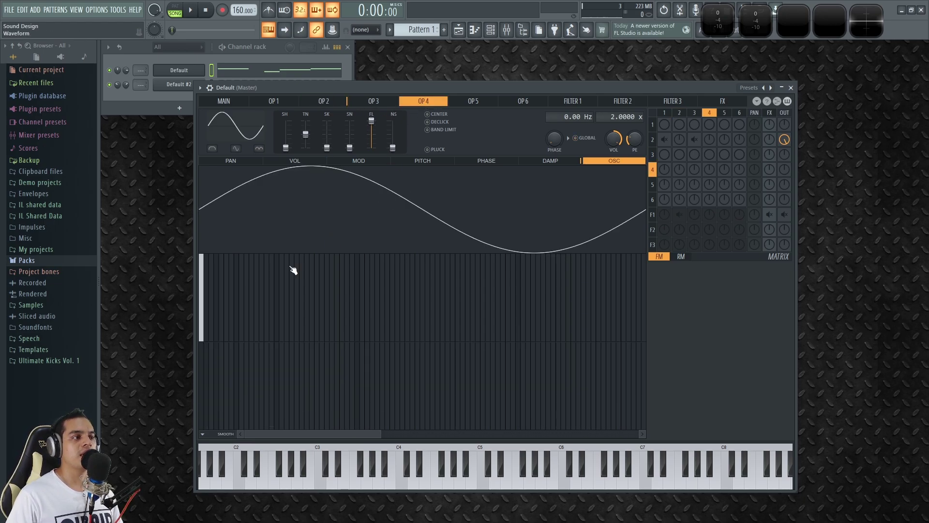
Try adding a second harmonic to operator 4's sine wave
mouse_move(204, 257)
mouse_down()
mouse_move(204, 294)
mouse_move(208, 248)
mouse_move(215, 353)
mouse_up()
click(205, 257)
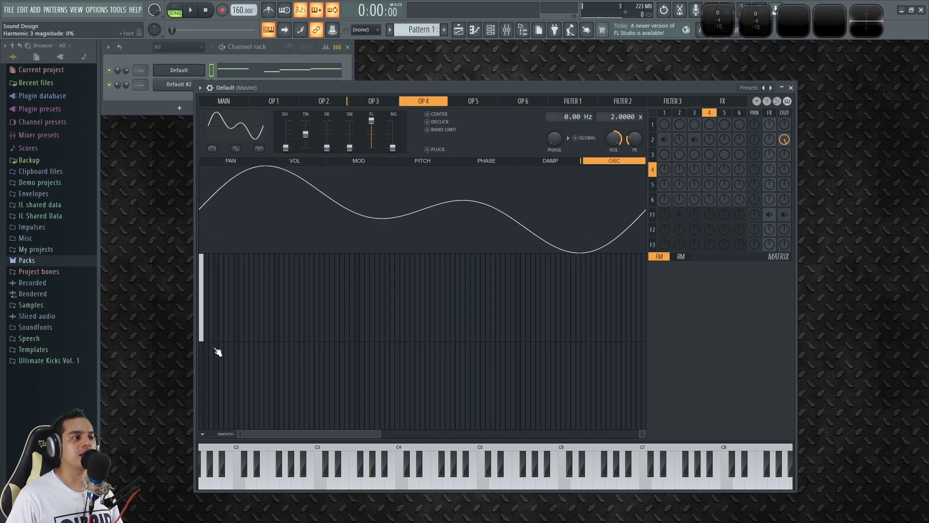
Examine operator 2's harmonic bars at a larger scale and compare them with operator 4's single harmonic
click(323, 101)
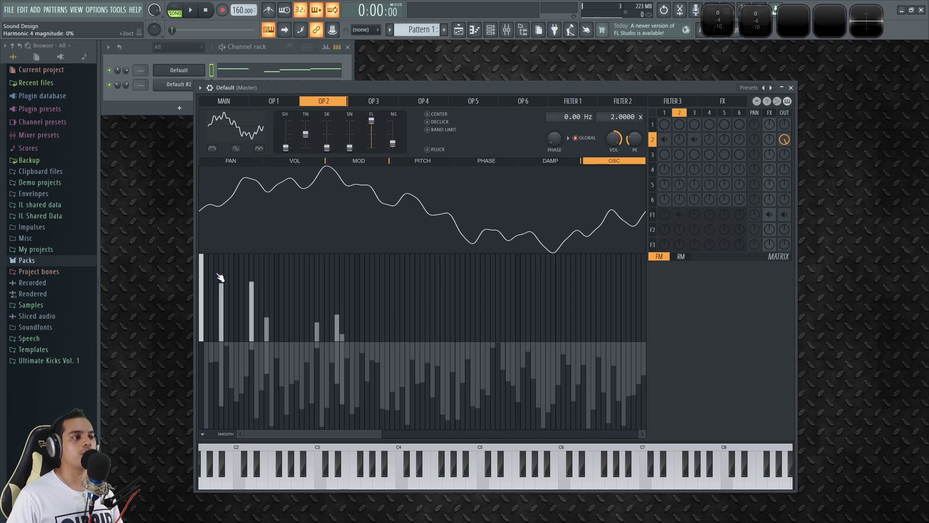
scroll(217, 273, up, 1)
scroll(232, 283, up, 1)
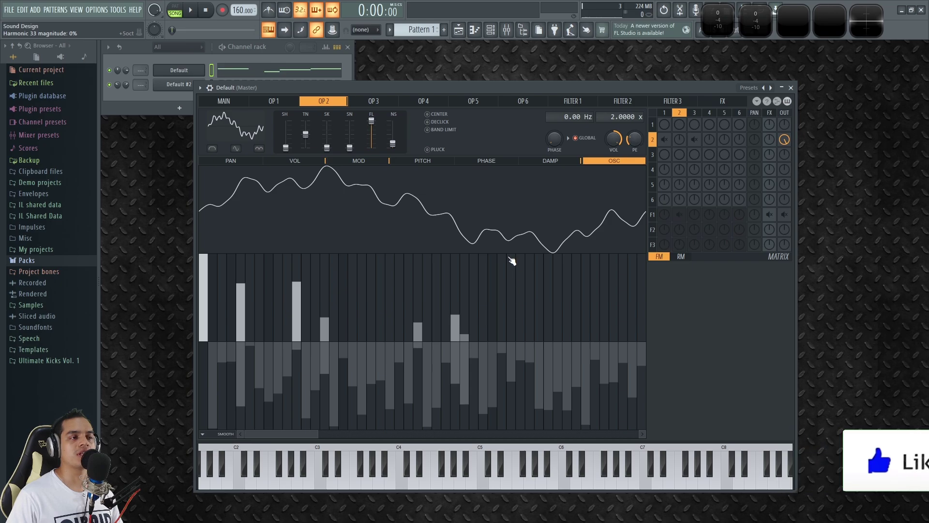
click(433, 102)
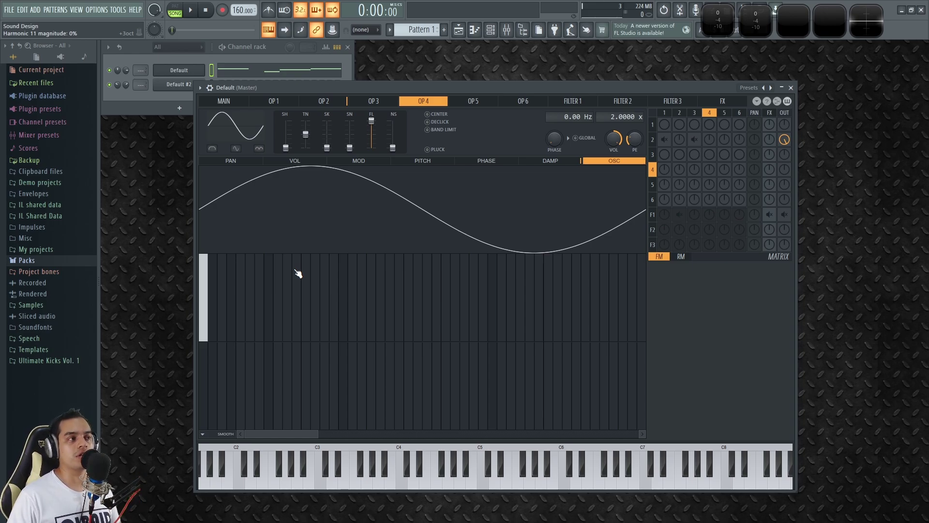
click(323, 101)
Add harmonics 6, 13, 23 and 39 with decreasing magnitudes to operator 4, and output operator 4 instead of operator 2
click(428, 102)
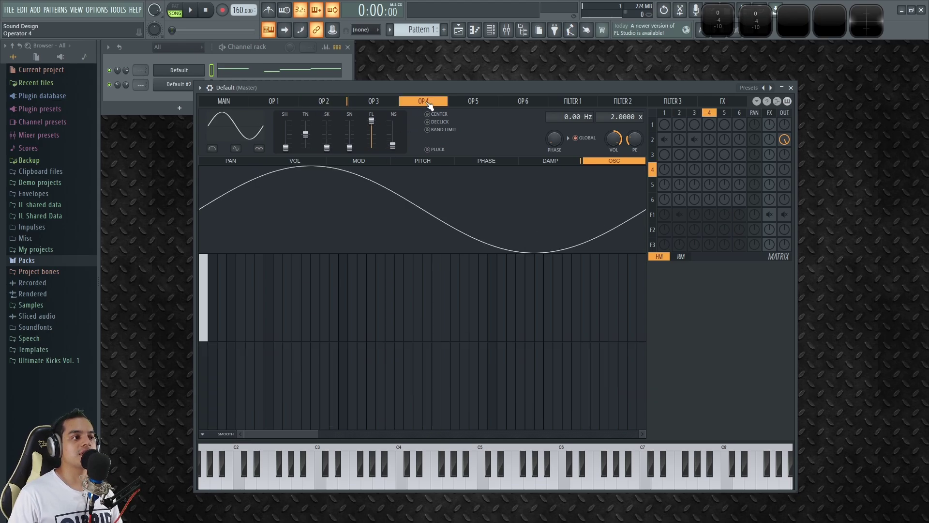
click(250, 277)
click(315, 283)
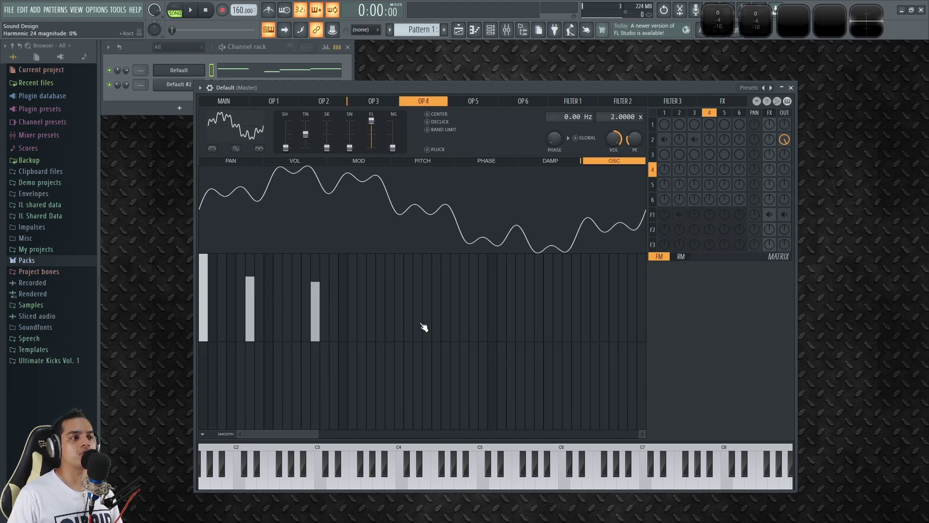
click(408, 287)
click(557, 299)
click(784, 169)
click(785, 140)
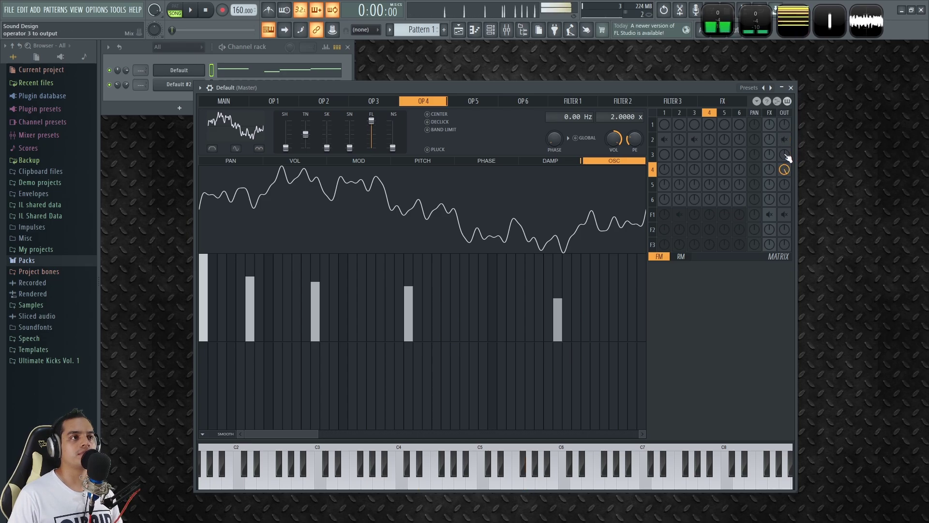
Audition operator 2 against operator 4 by switching their outputs, leave only operator 4 sounding, and compare their waveforms
right_click(784, 140)
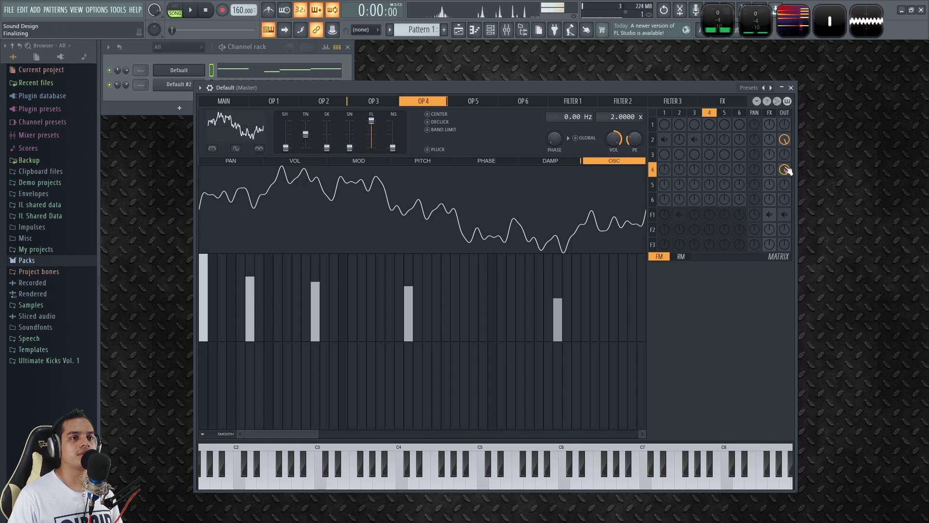
click(785, 139)
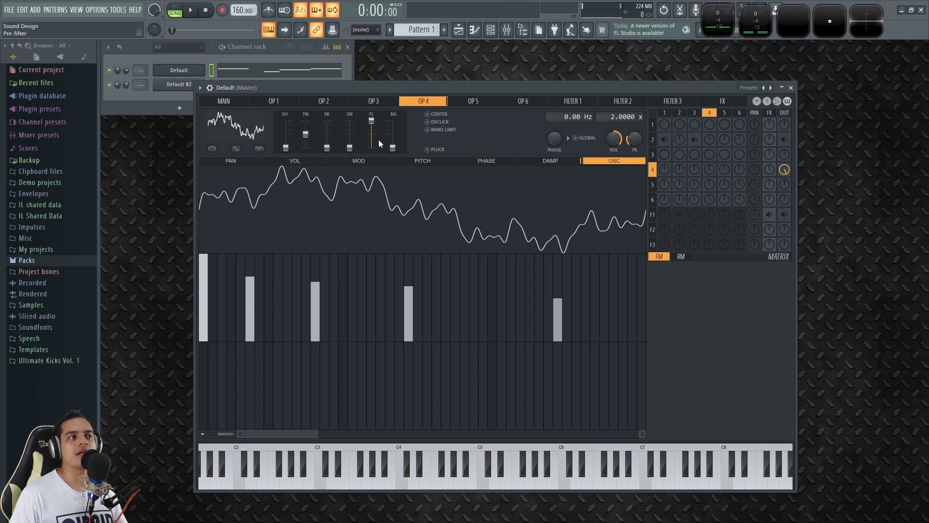
click(323, 101)
click(422, 101)
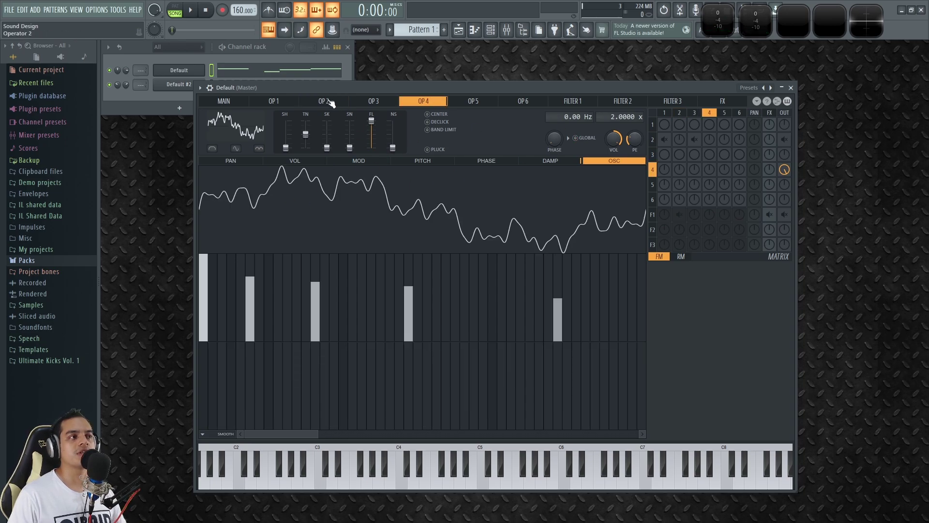
Offset the phases of operator 4's harmonics 1, 6, 13, 23 and 39, and add a slight amount of noise
drag(296, 357, 266, 363)
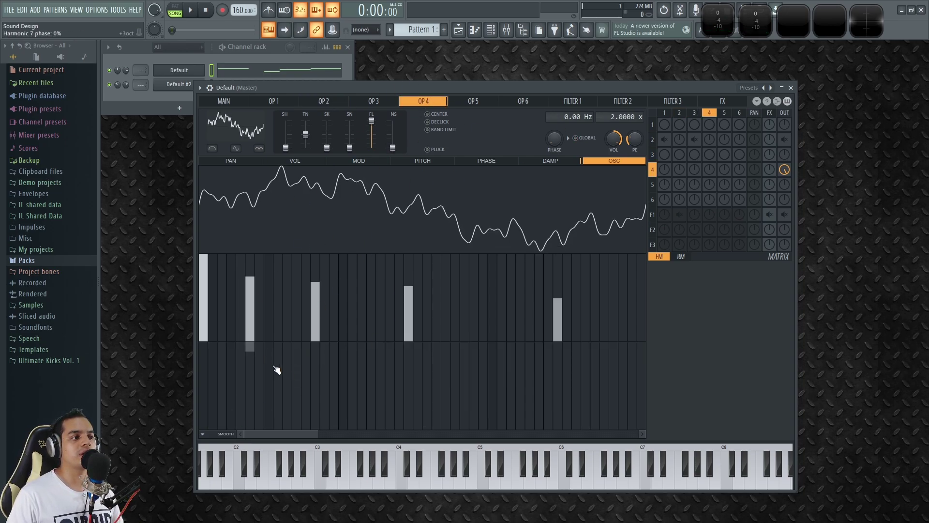
mouse_move(318, 397)
mouse_down()
mouse_move(412, 365)
mouse_move(493, 363)
mouse_move(565, 397)
mouse_up()
drag(406, 409, 407, 424)
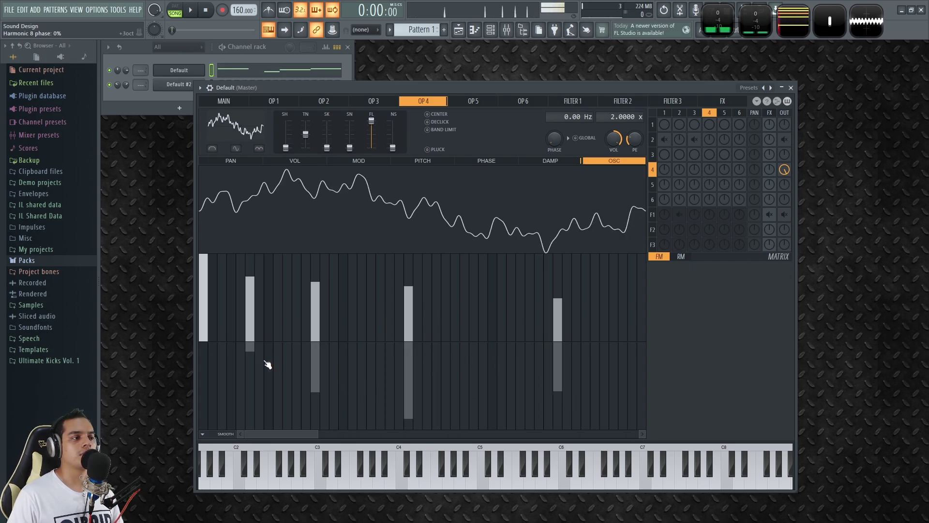
drag(241, 386, 248, 385)
click(203, 363)
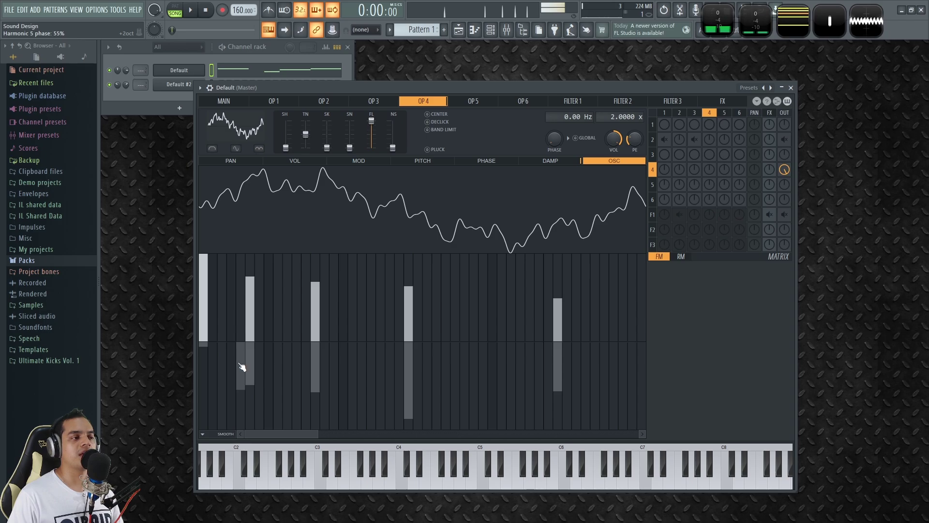
drag(204, 368, 203, 390)
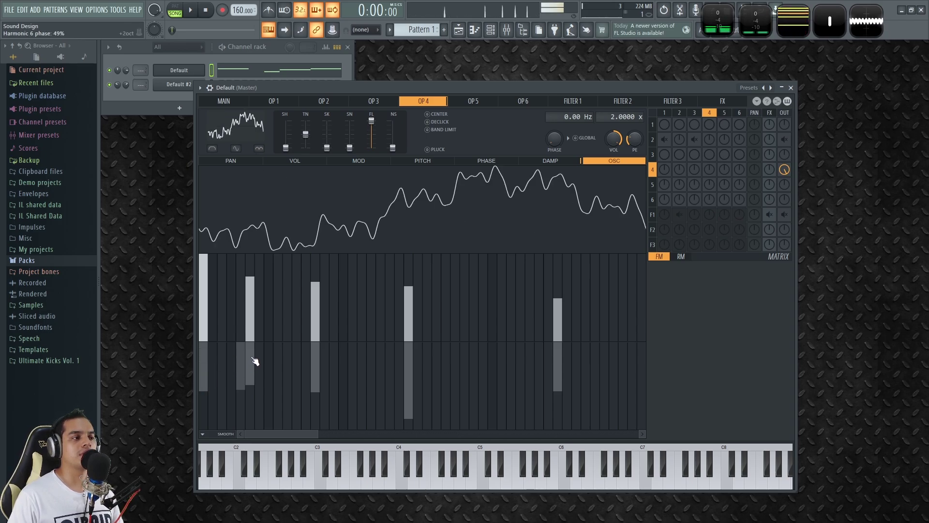
drag(253, 356, 245, 339)
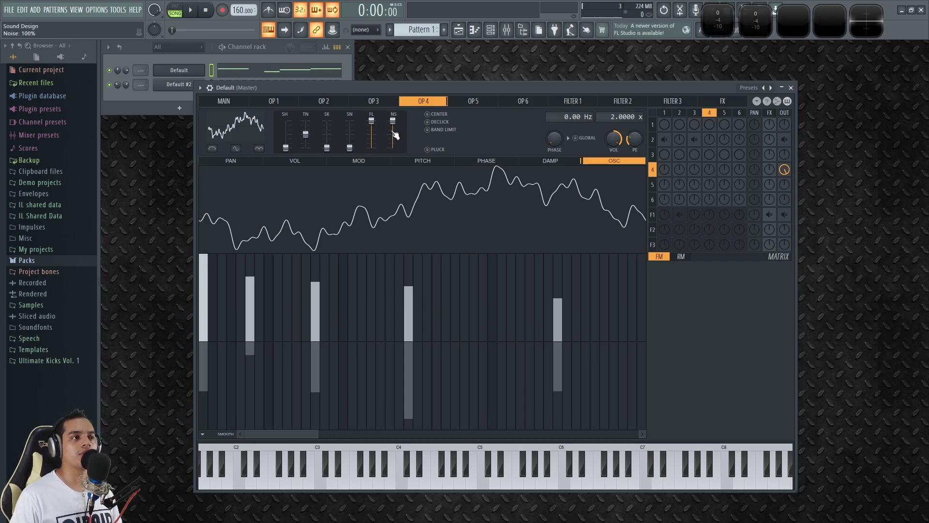
drag(393, 121, 395, 147)
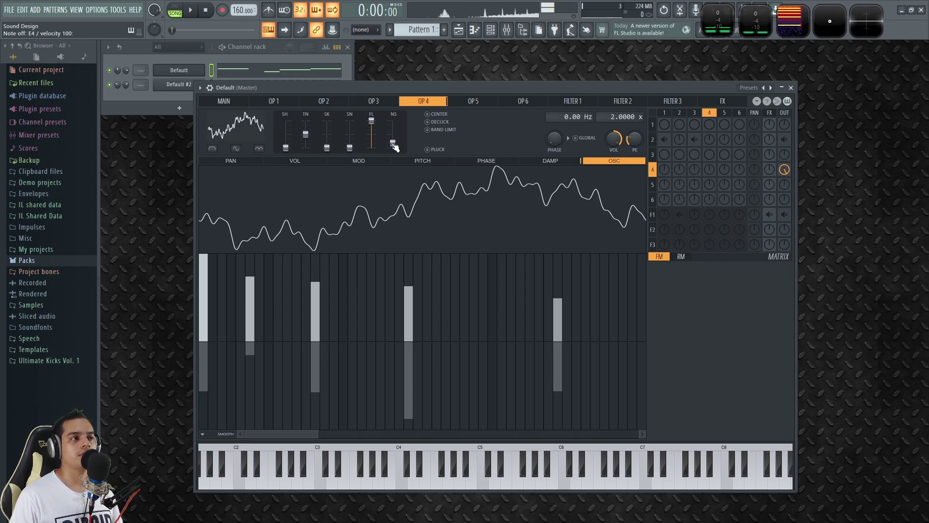
Enable operator 4's volume envelope with an immediate attack, a short decay to a lower sustain level and a longer release
click(295, 160)
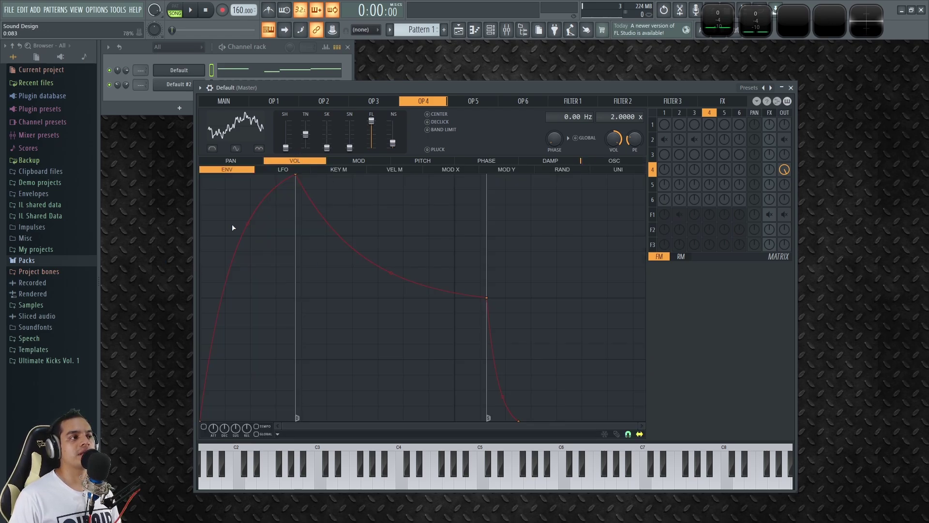
drag(298, 177, 201, 178)
drag(392, 297, 252, 327)
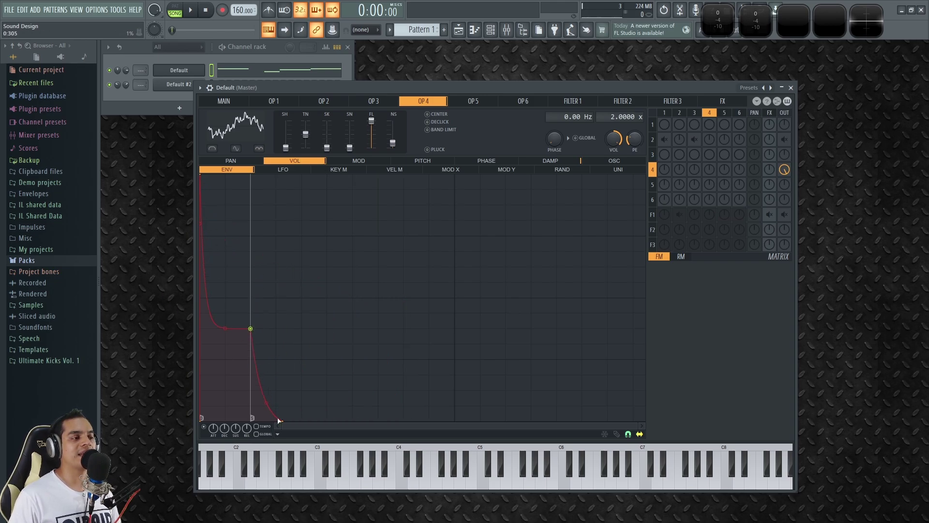
drag(279, 422, 454, 420)
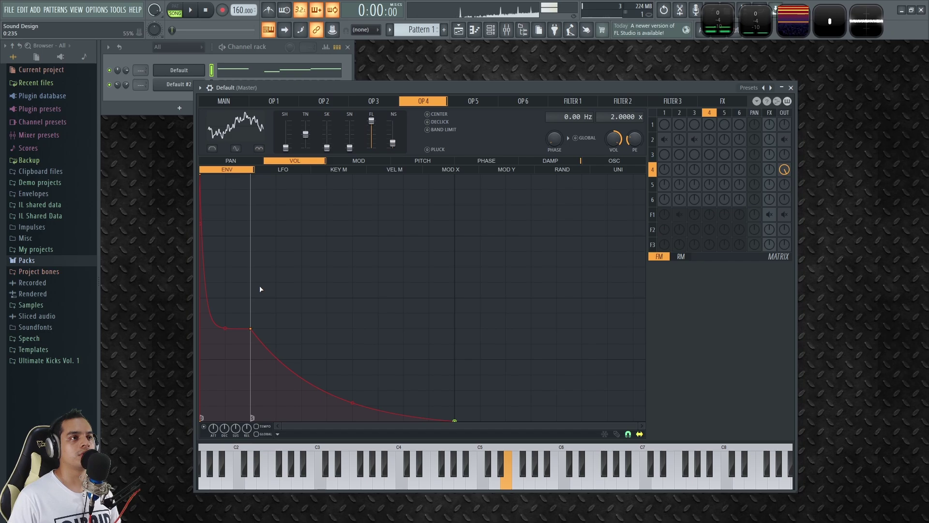
Lengthen the decay of operator 4's volume envelope, lower its sustain level to 6%, and audition a few notes
drag(250, 329, 341, 405)
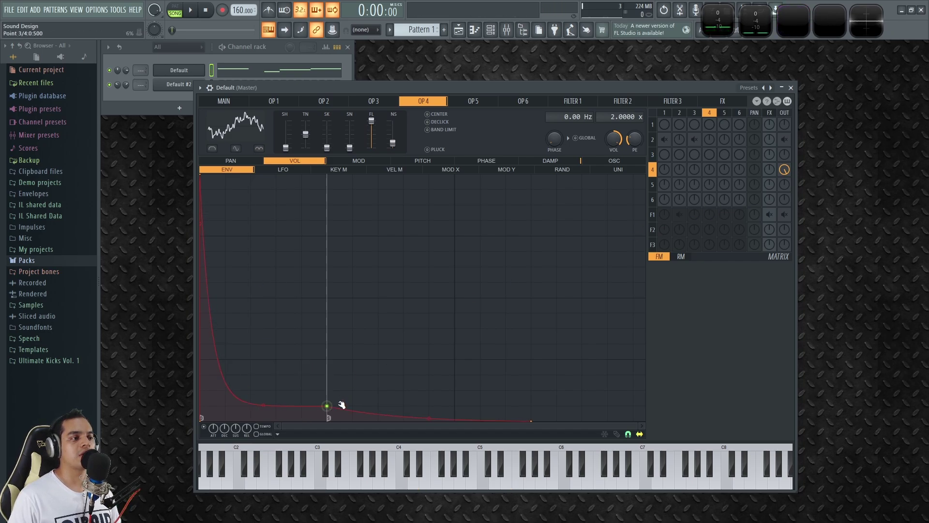
key(c)
key(e)
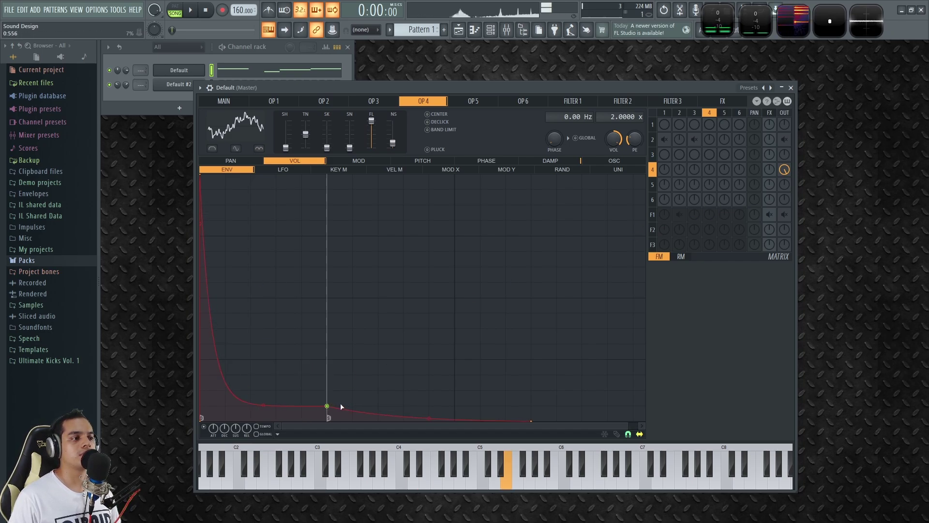
key(c)
key(c)
Stretch operator 4's decay further while keeping a 6% sustain level, readjust the release end point, and audition notes
drag(327, 406, 344, 388)
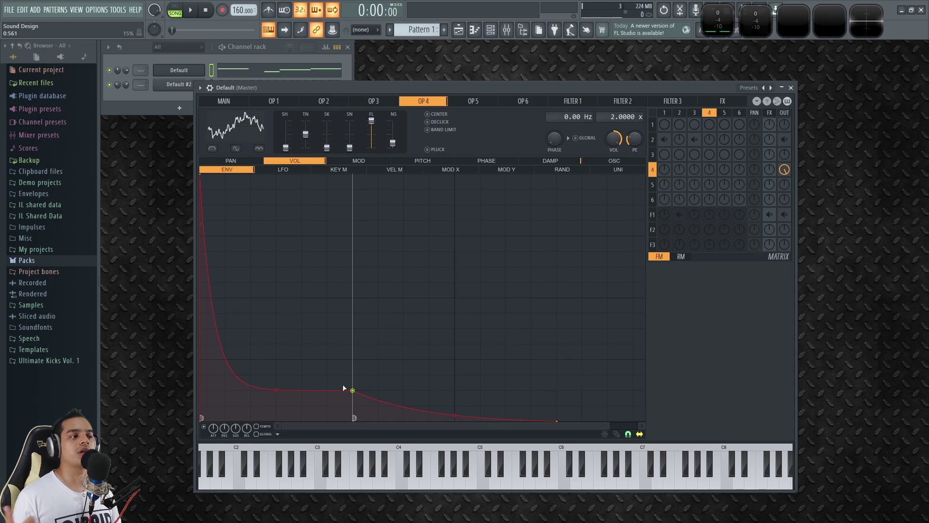
drag(356, 394, 450, 408)
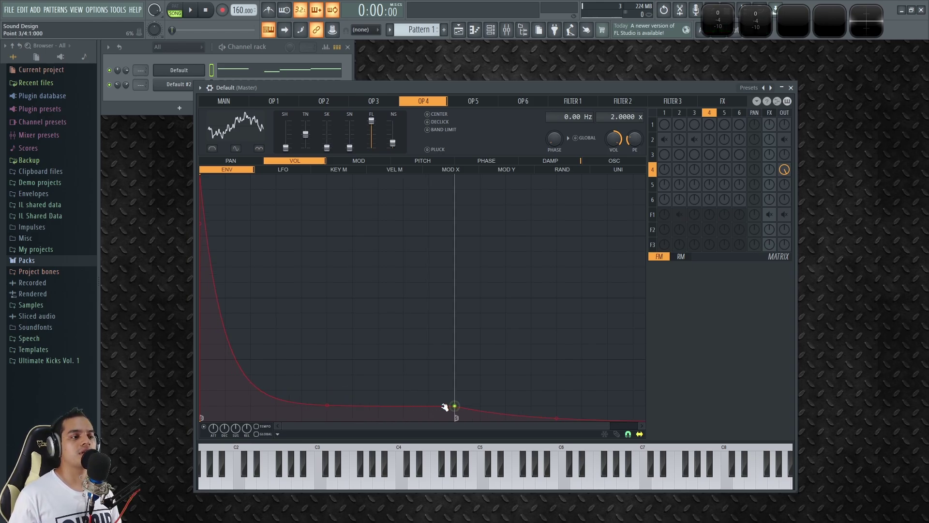
key(c)
drag(548, 430, 613, 425)
drag(543, 427, 532, 427)
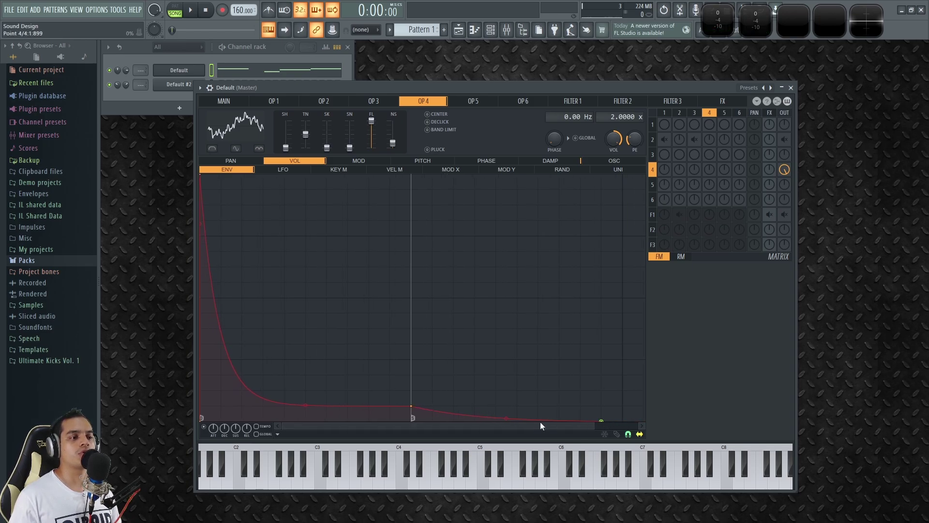
click(469, 488)
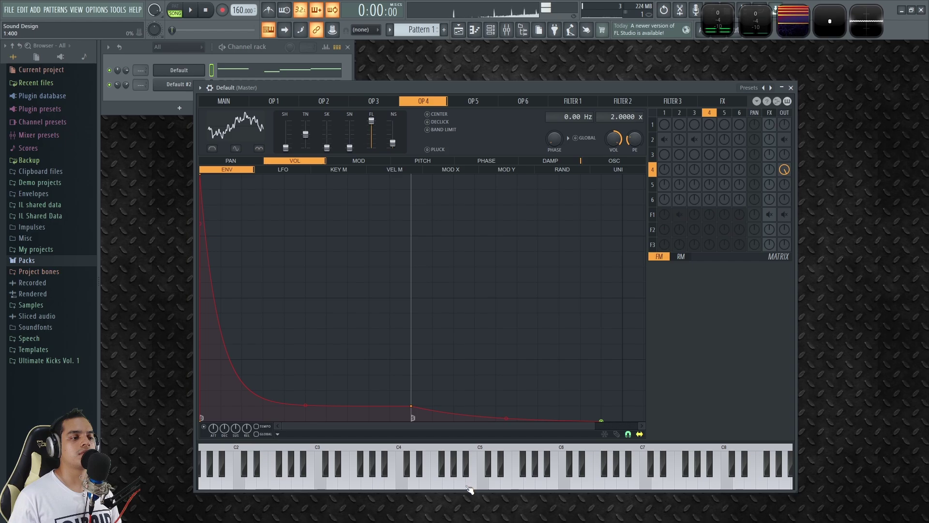
click(456, 484)
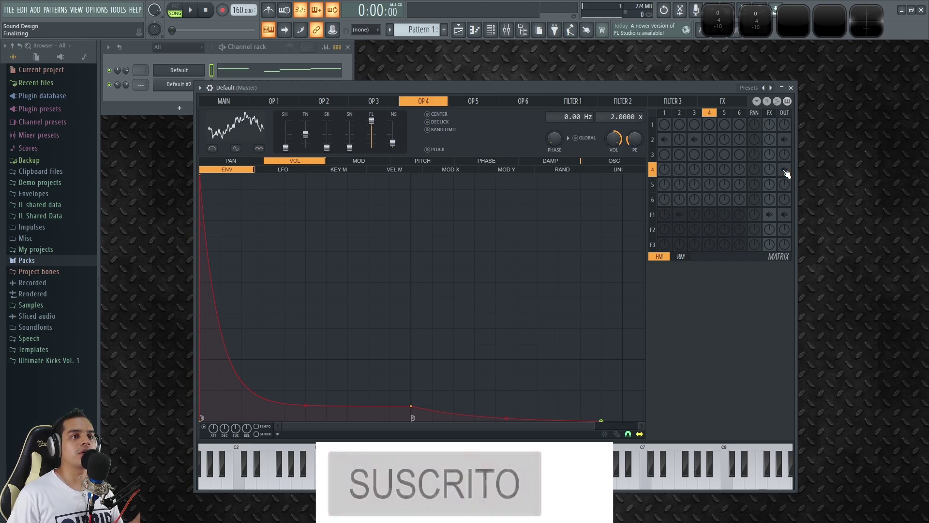
Output operator 2 instead of operator 4 and compare the volume envelopes of the two operators
right_click(785, 139)
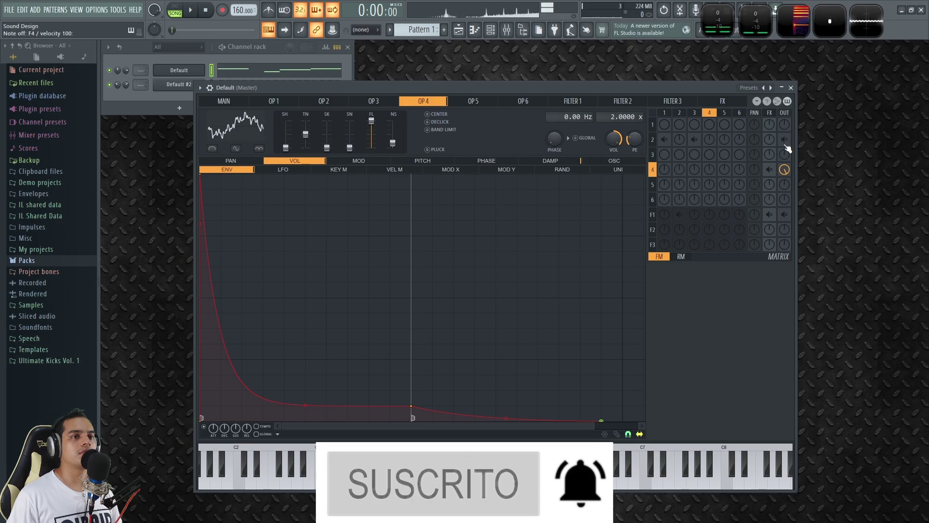
right_click(784, 170)
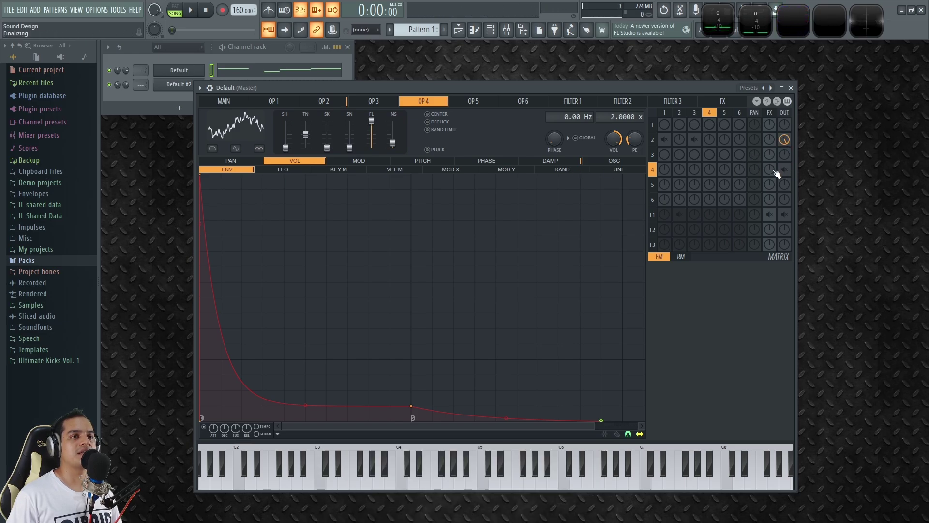
click(337, 102)
click(419, 101)
click(334, 101)
click(429, 102)
click(331, 102)
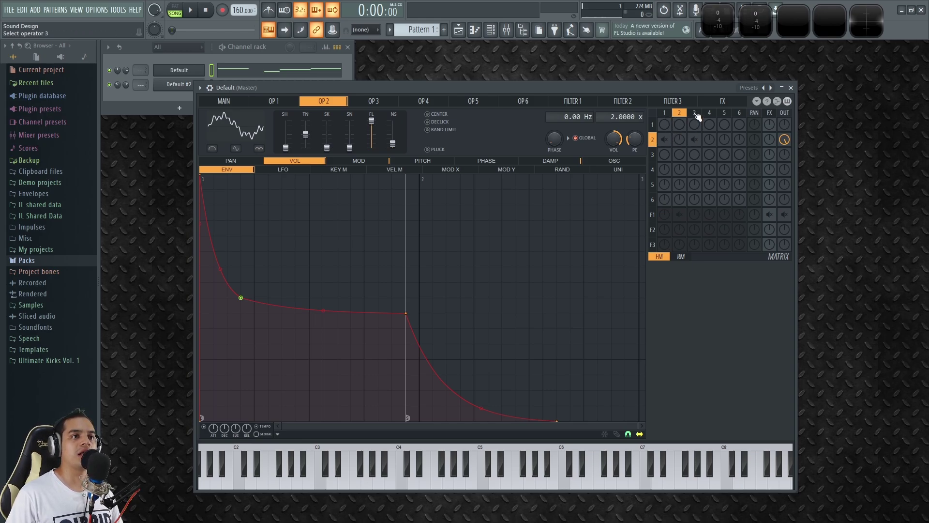
Show operator 1's volume envelope, output operator 1 instead of operator 2, and audition it
click(283, 101)
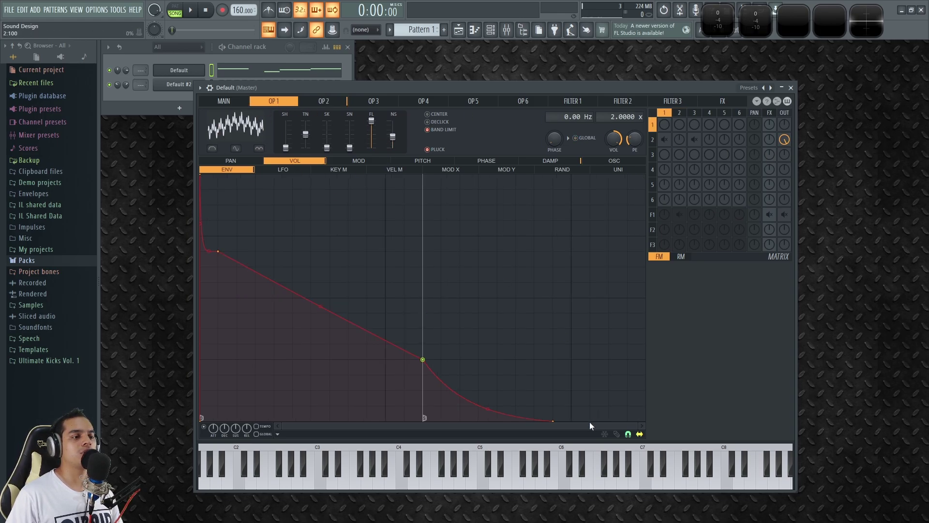
click(784, 125)
key(c)
key(c)
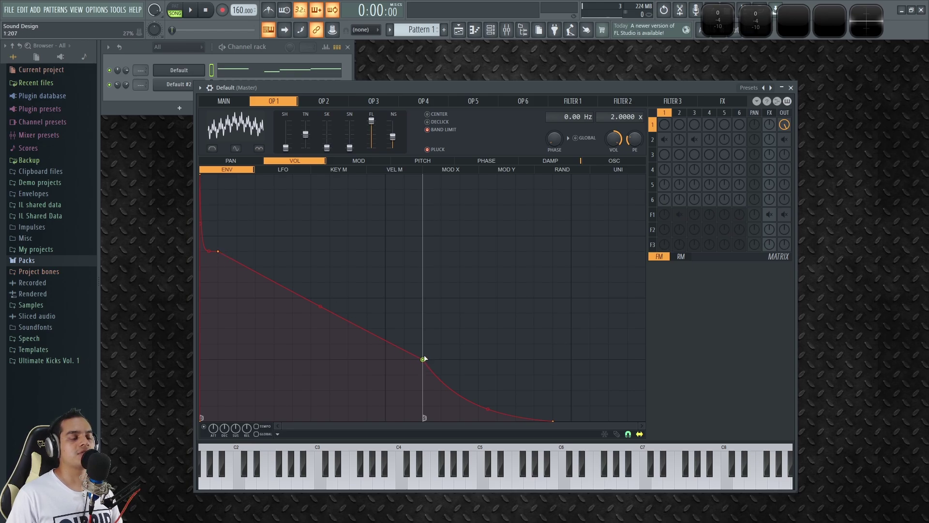
Audition operator 1 with its Pluck option off and then on again
key(c)
key(e)
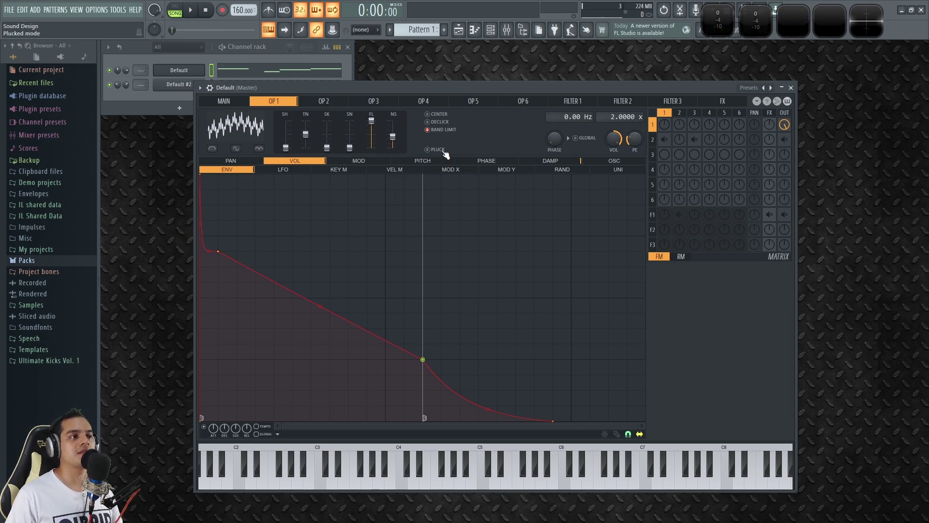
key(c)
key(e)
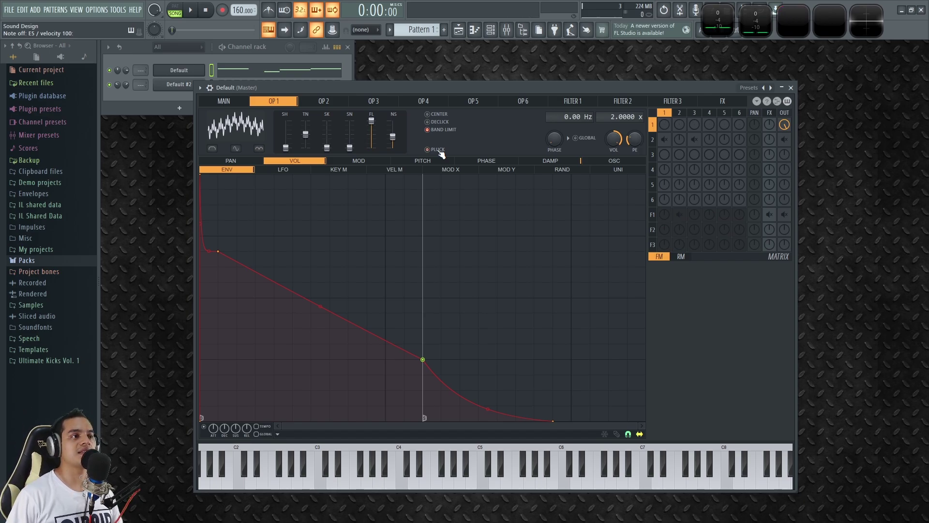
key(c)
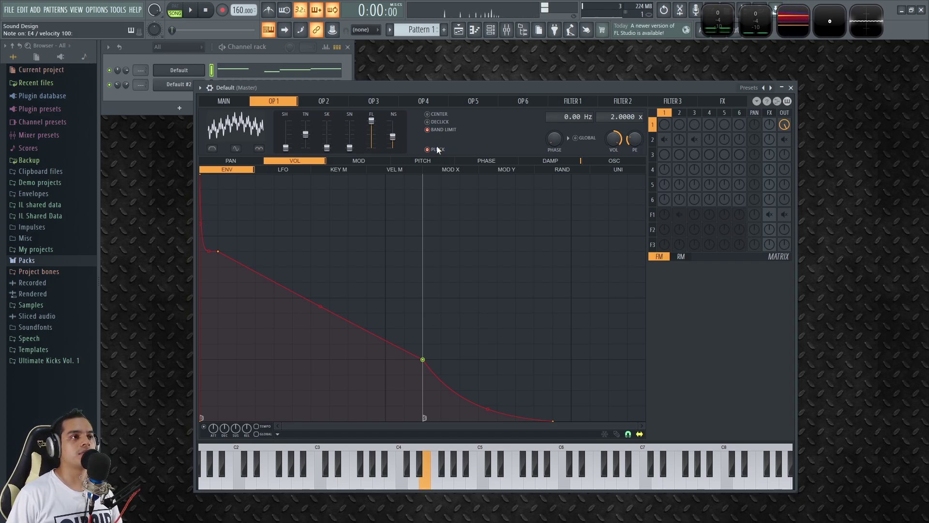
key(e)
key(e)
Enlarge the Wave Candy spectrogram and compare operator 1's notes with Pluck on and off, leaving Pluck on
click(800, 21)
key(e)
key(c)
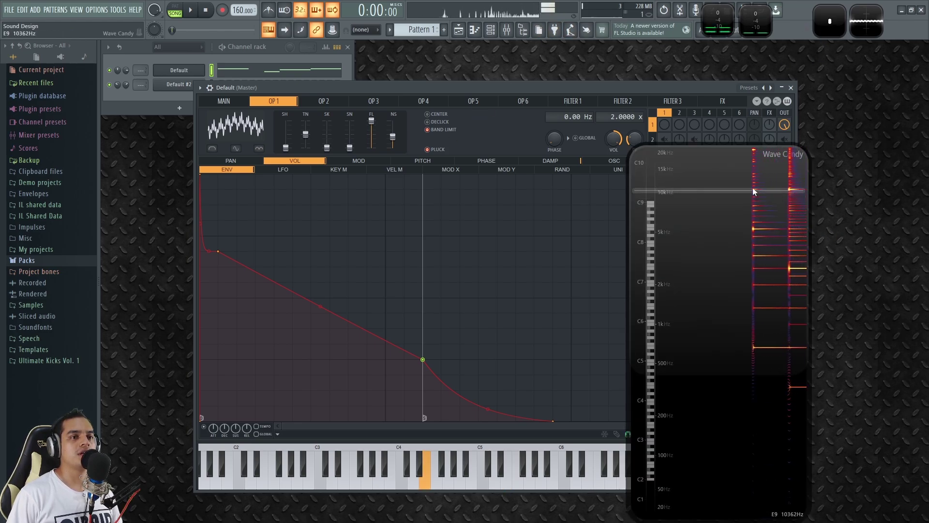
key(e)
key(c)
click(435, 151)
key(e)
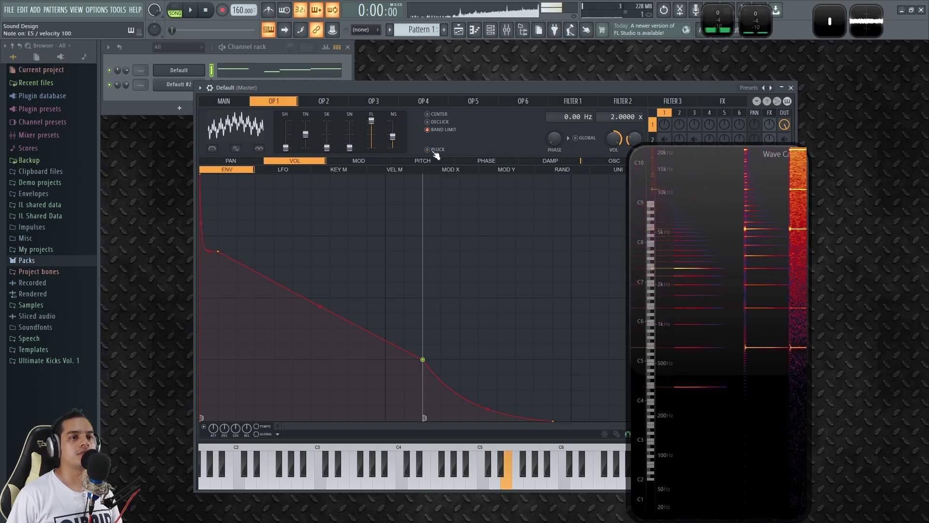
key(c)
click(436, 150)
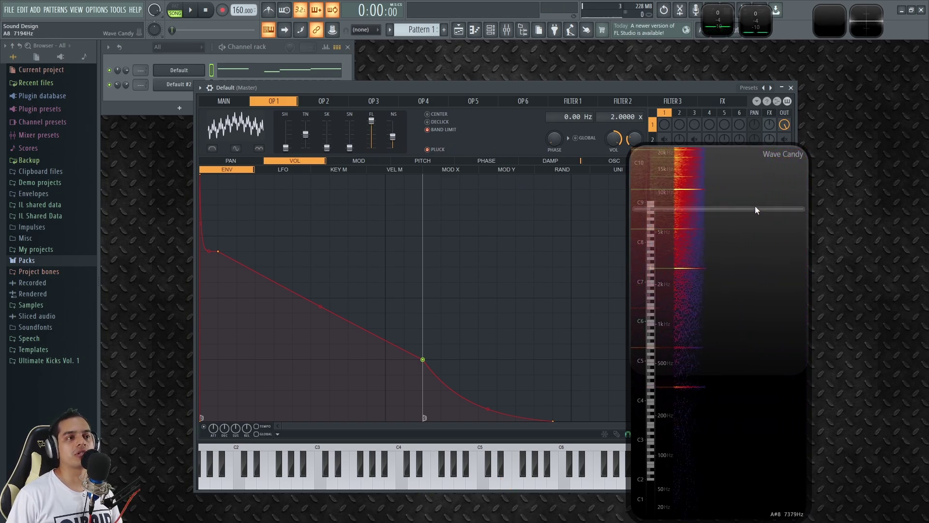
key(e)
key(c)
double_click(731, 245)
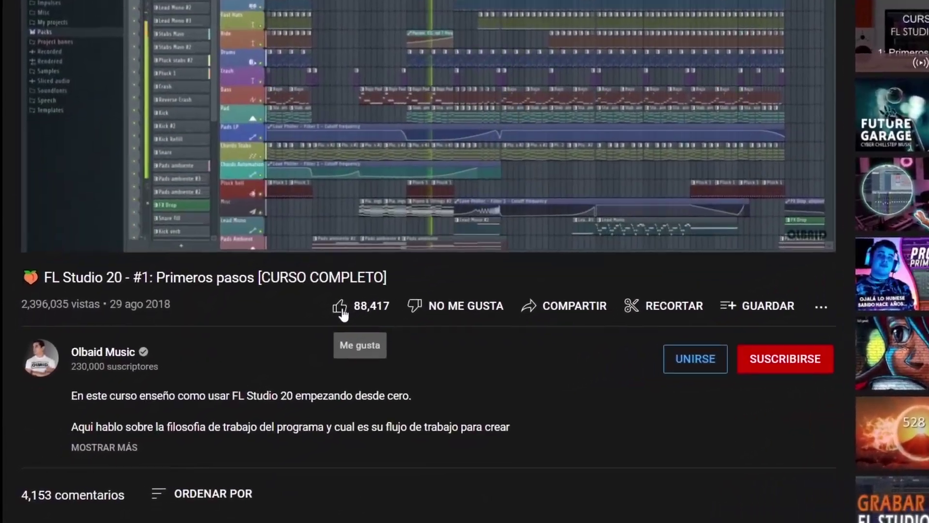
Switch to the FL Studio 20 course video on YouTube, like it, subscribe to Olbaid Music and set its notifications
click(315, 346)
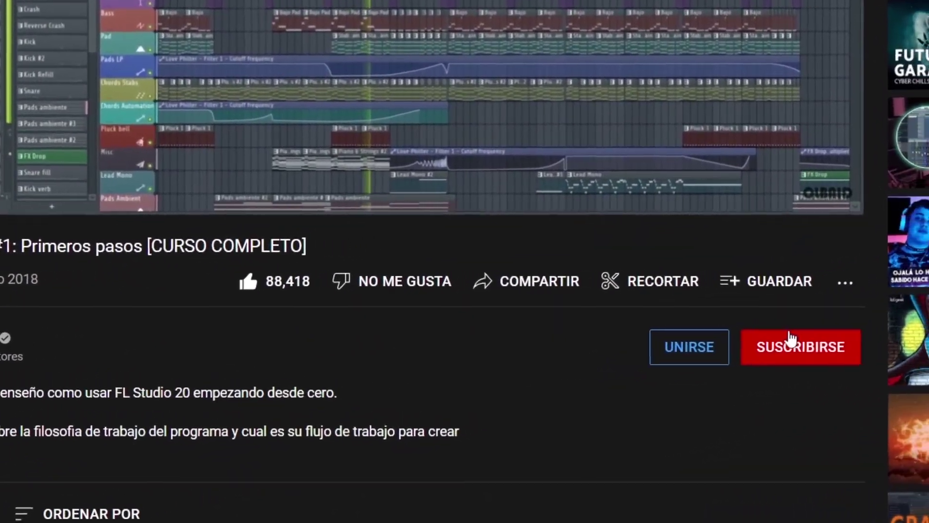
click(844, 336)
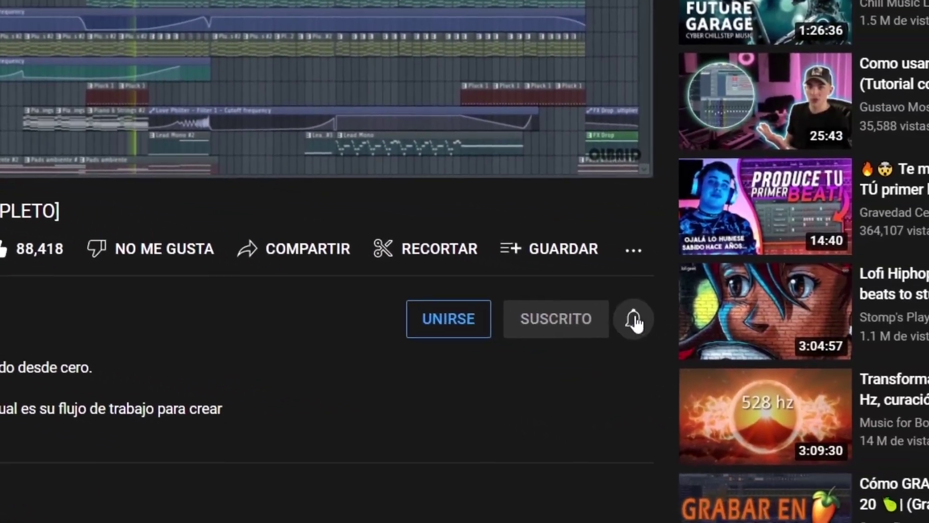
click(733, 337)
click(639, 359)
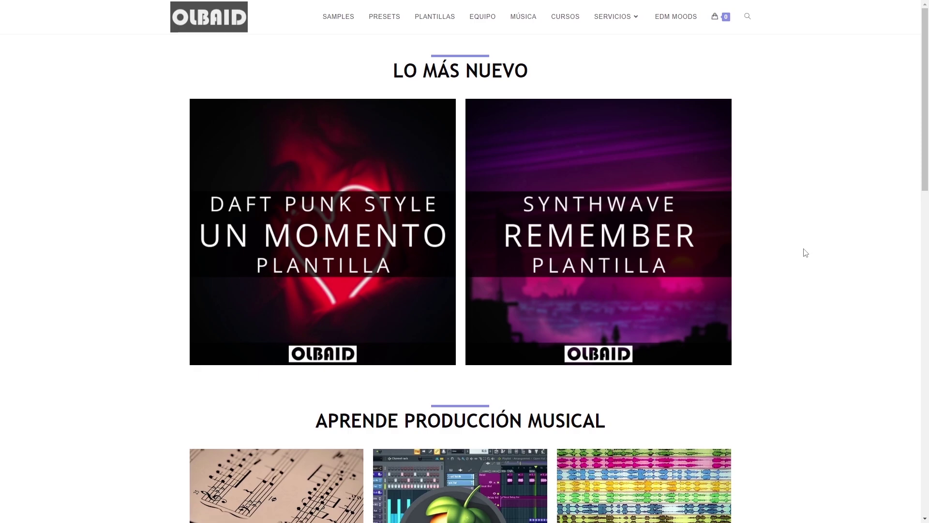
Browse the Olbaid website's home page, covering its newest templates, music production courses, samples and presets
scroll(804, 250, down, 10)
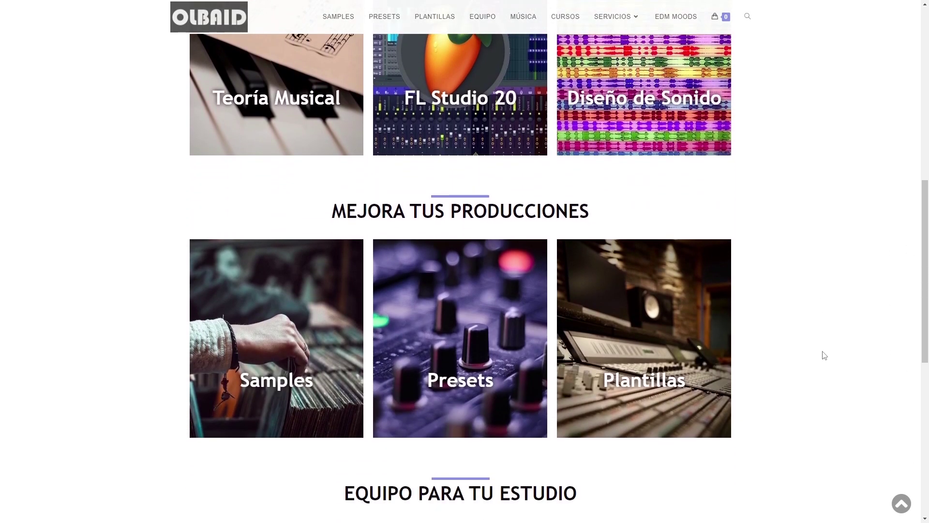
scroll(823, 368, down, 8)
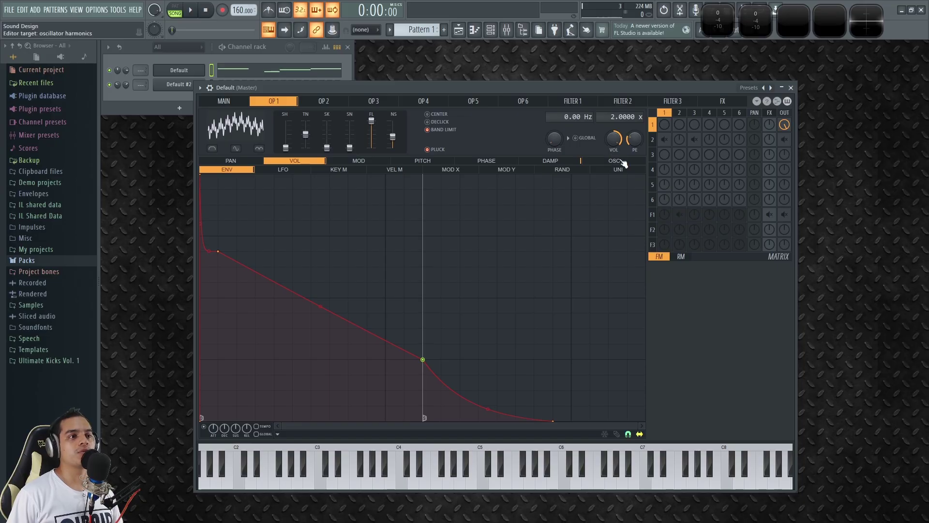
Return to Sytrus and compare the oscillator harmonics of operators 1 and 2, ending on operator 1
click(614, 161)
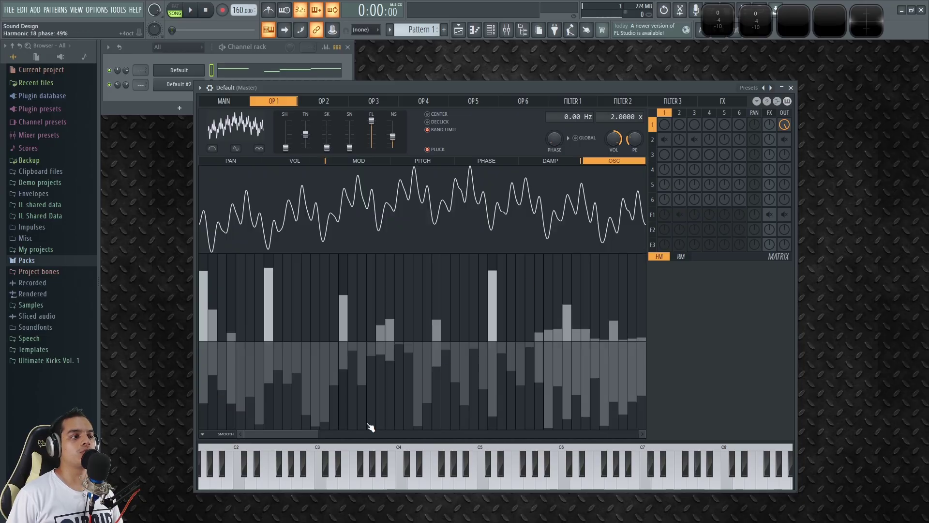
drag(286, 434, 249, 442)
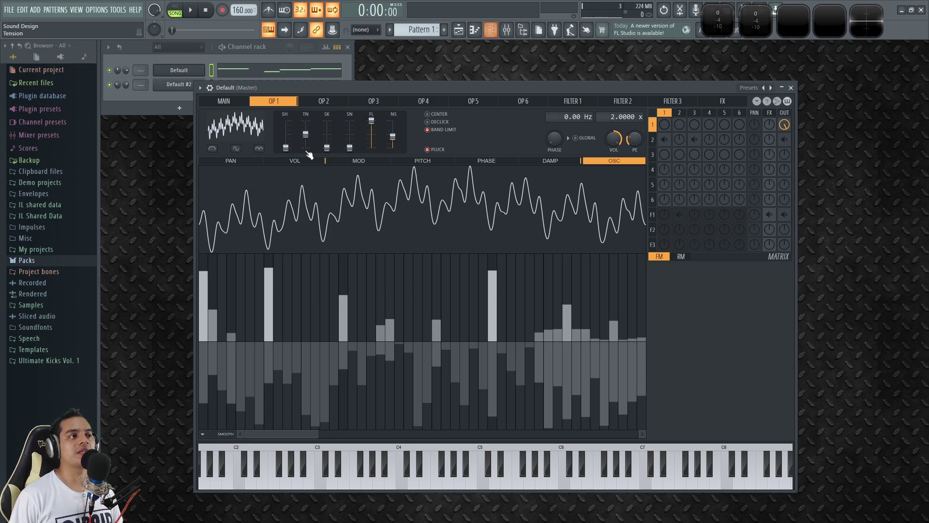
click(330, 102)
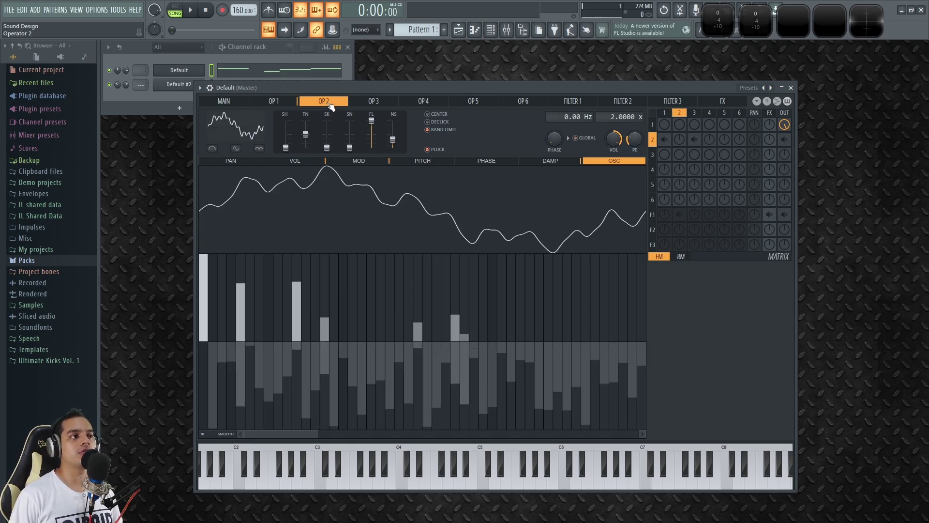
click(285, 103)
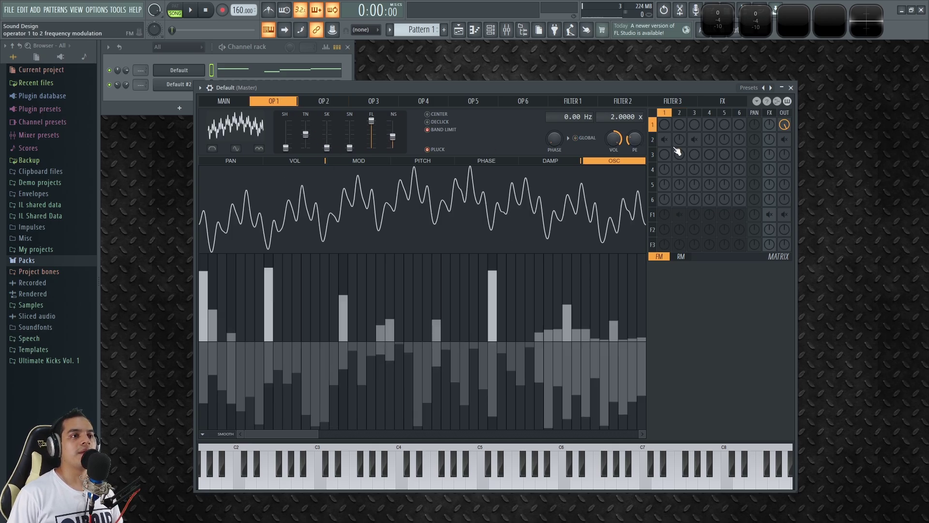
Output operator 2 instead of operator 1 and compare its sound with operator 1's frequency modulation off and on, leaving it on
drag(668, 145, 671, 141)
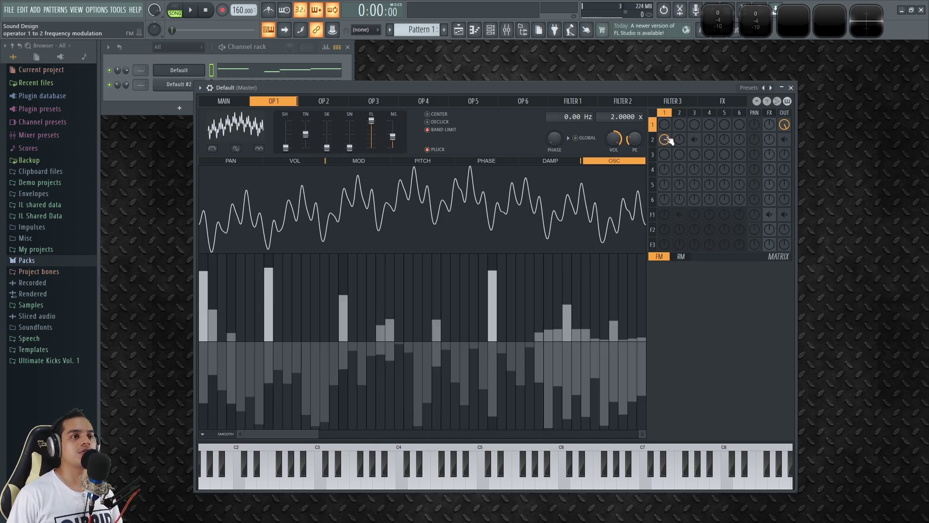
click(324, 102)
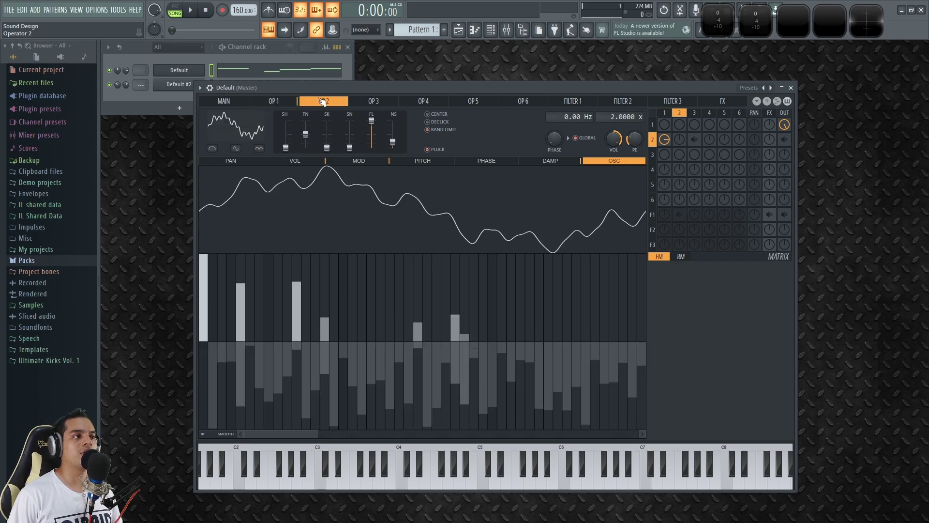
right_click(786, 140)
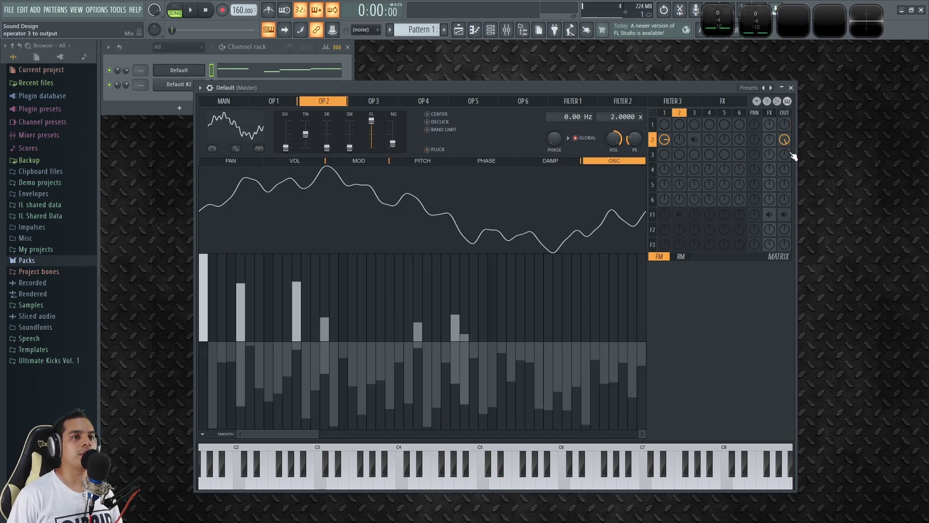
right_click(665, 139)
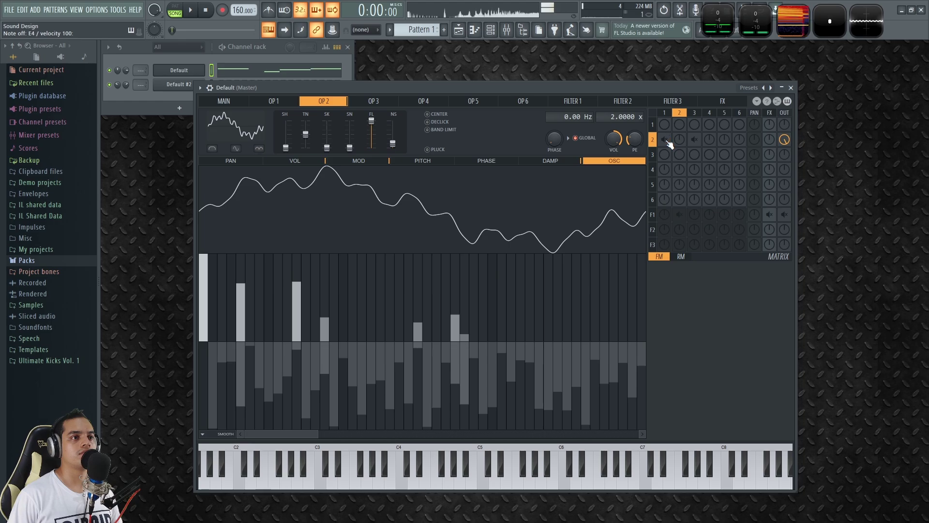
right_click(664, 139)
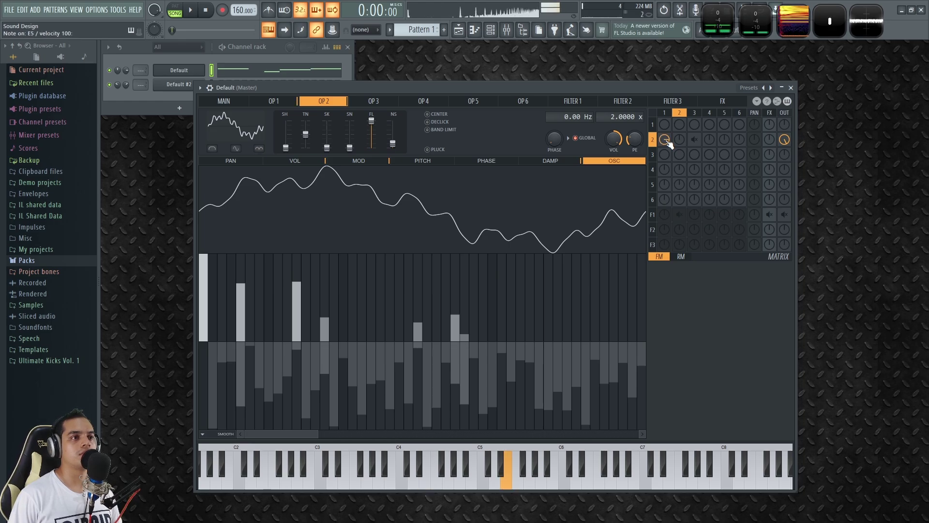
Compare the volume envelopes of operators 1 and 2, ending on operator 2
click(277, 100)
click(301, 161)
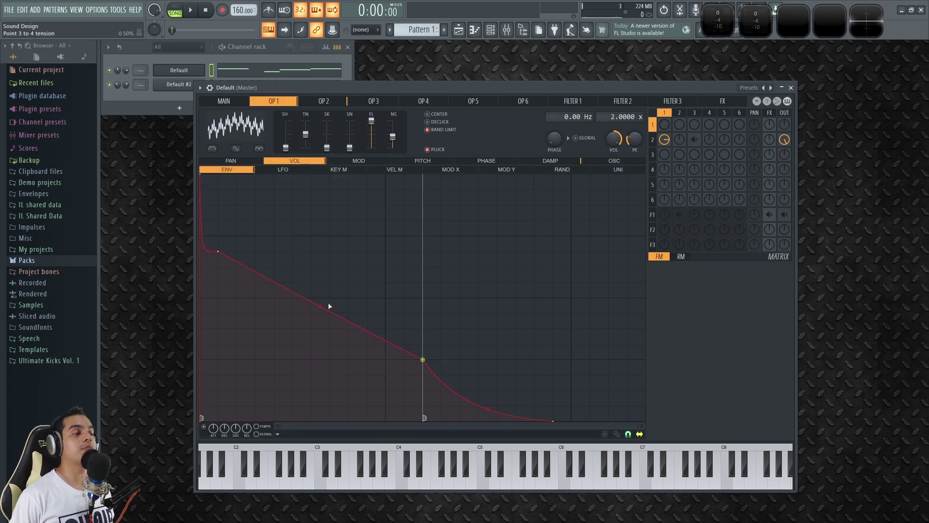
click(329, 103)
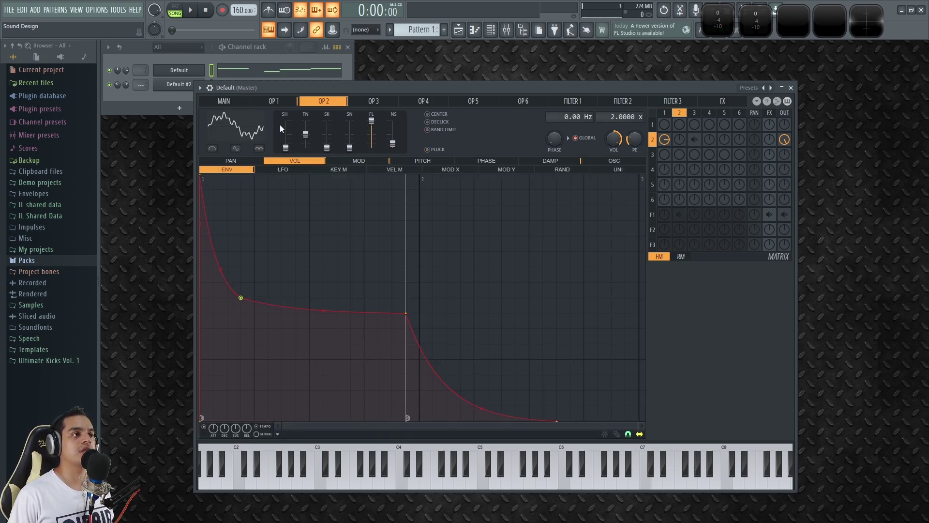
Reshape operator 2's modulation envelope to start at its peak and decay to a sustain of about 71%, auditioning different shapes
click(362, 162)
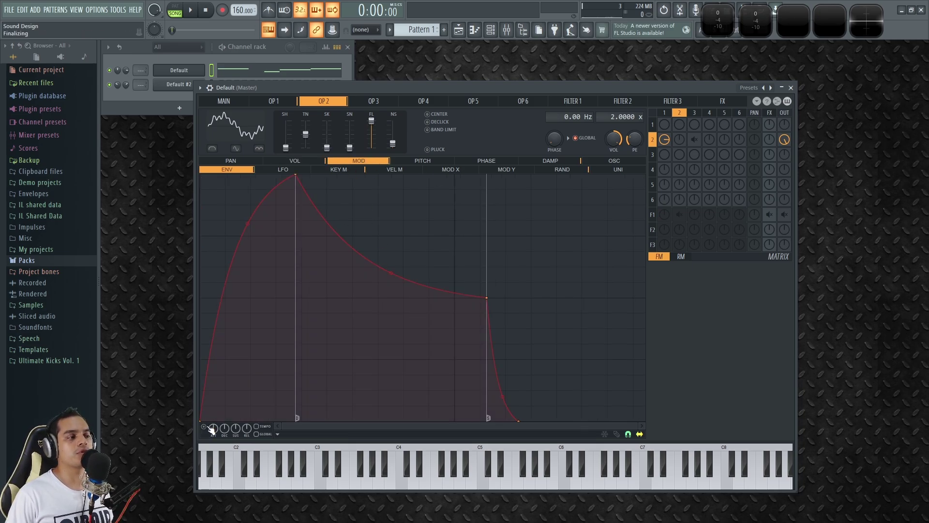
drag(296, 176, 200, 175)
drag(390, 297, 225, 343)
drag(257, 420, 454, 420)
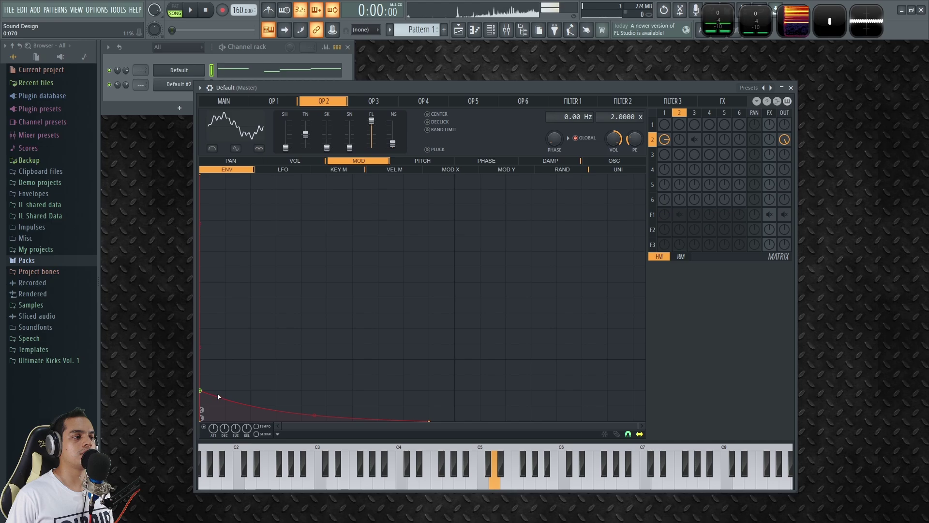
drag(225, 382, 355, 248)
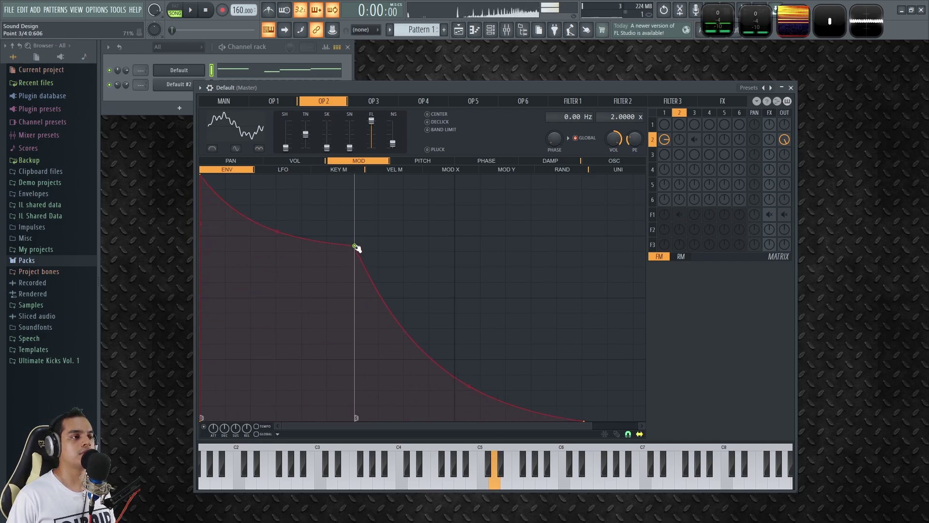
scroll(357, 248, down, 3)
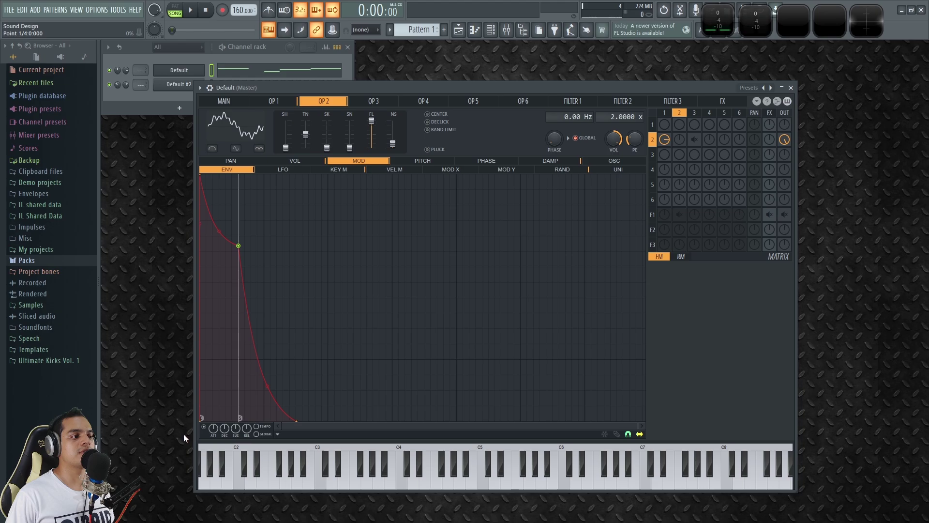
Show operator 2's modulation key mapping and examine where keys from the lowest octave upward fall on the curve
click(351, 169)
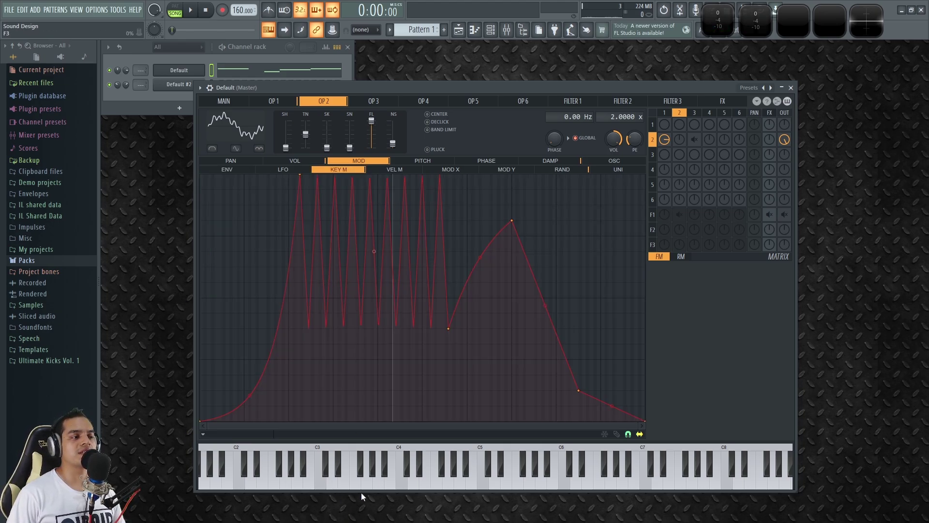
scroll(323, 483, up, 3)
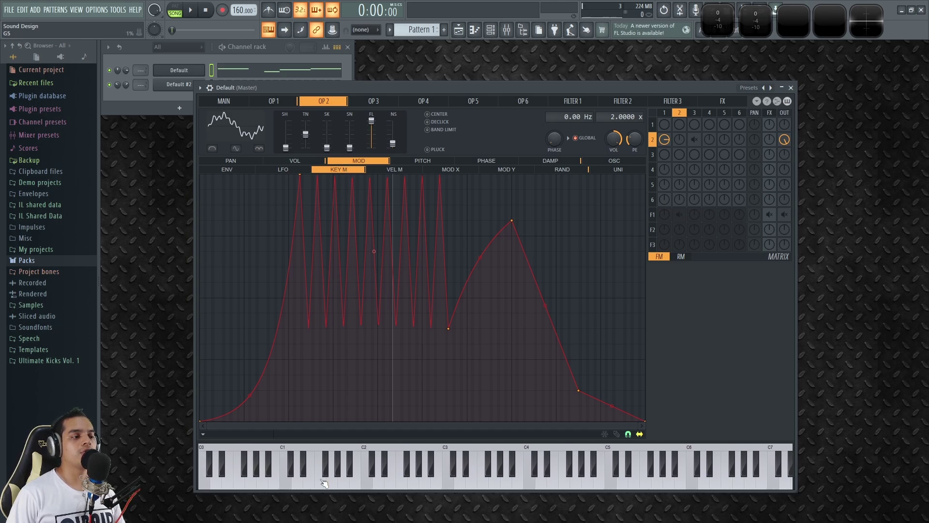
click(265, 486)
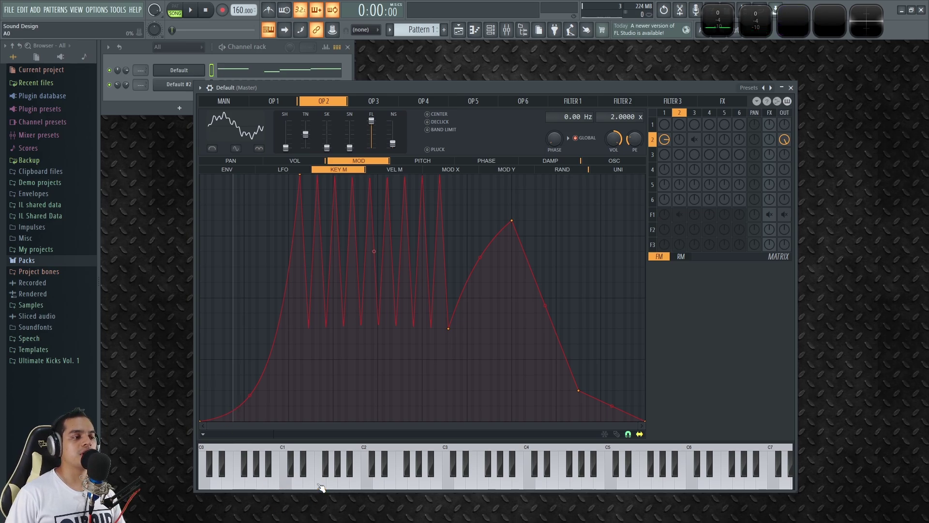
click(357, 484)
click(470, 482)
click(493, 482)
click(600, 481)
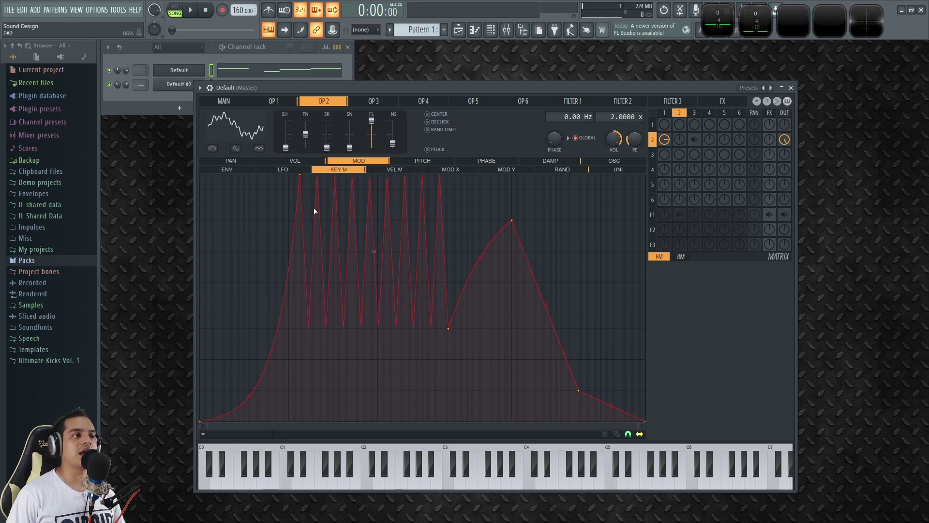
Turn the repeating wave segment of operator 2's modulation key mapping into a single curve and raise its end point to maximum, auditioning notes
right_click(449, 330)
click(487, 377)
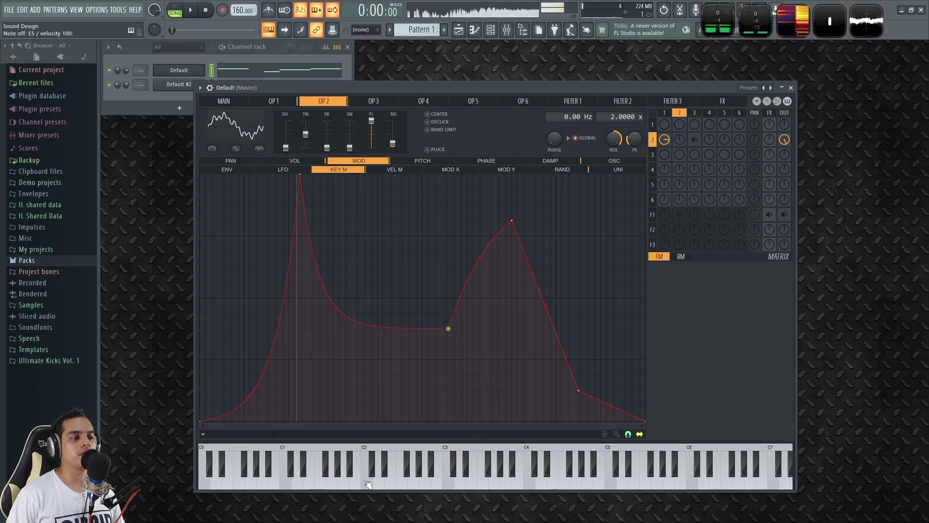
click(519, 479)
drag(448, 329, 445, 175)
mouse_move(438, 477)
mouse_down()
mouse_move(748, 479)
mouse_move(536, 476)
mouse_up()
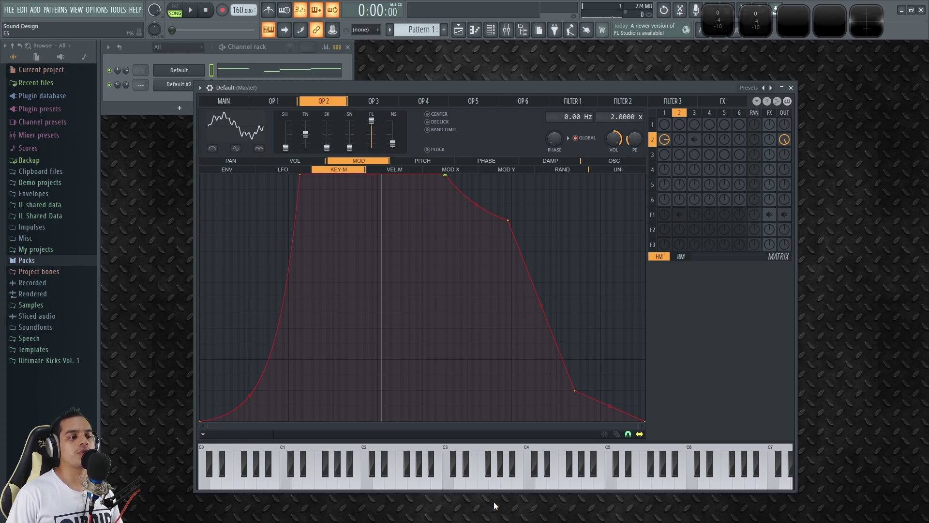
drag(509, 485, 719, 482)
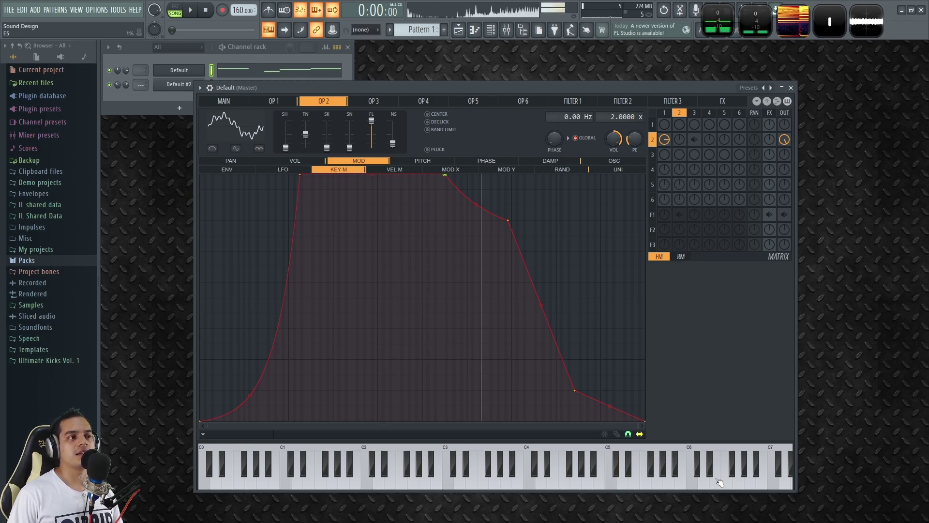
Delete the upper point on the falling slope of operator 2's modulation key mapping and audition the mid-range keys
right_click(508, 220)
click(518, 236)
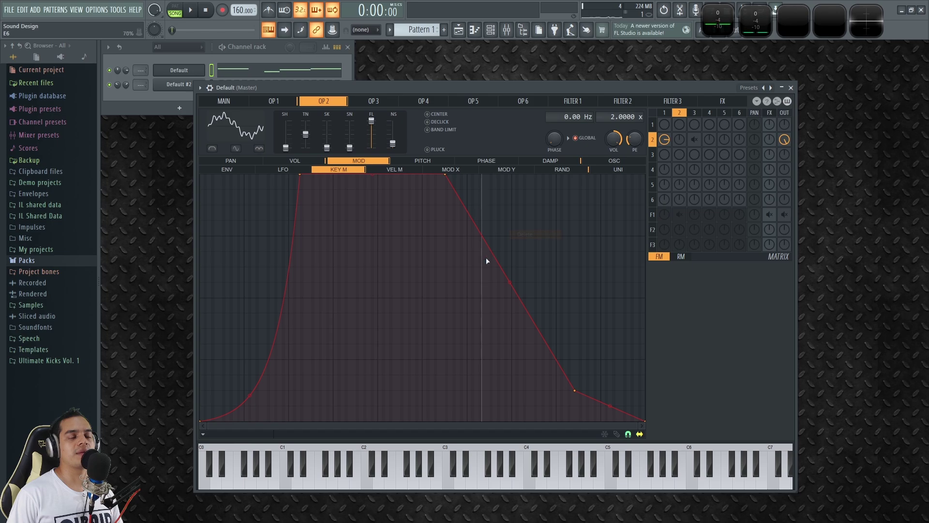
mouse_move(610, 488)
mouse_down()
mouse_move(763, 483)
mouse_move(208, 484)
mouse_move(426, 484)
mouse_up()
click(479, 483)
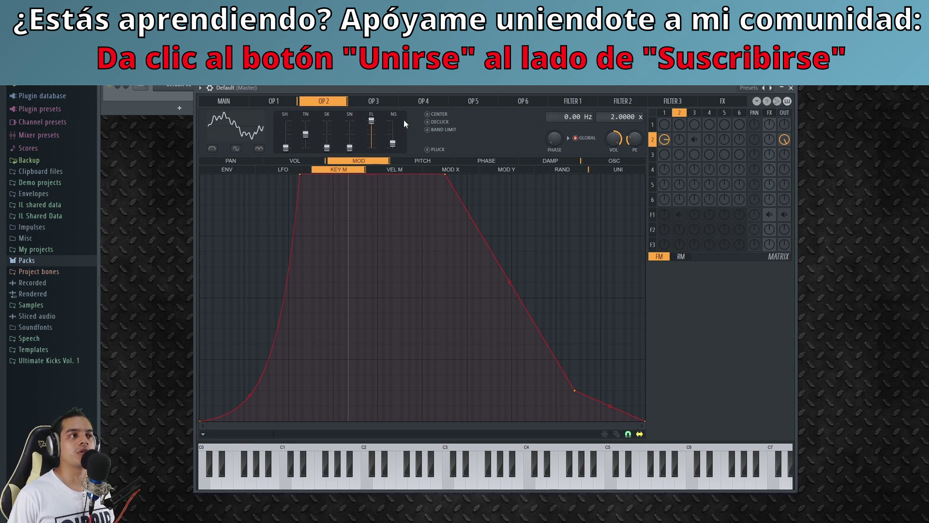
Enable operator 3's frequency modulation of operator 2 and check operators 1, 2 and 3, ending on operator 3
click(382, 106)
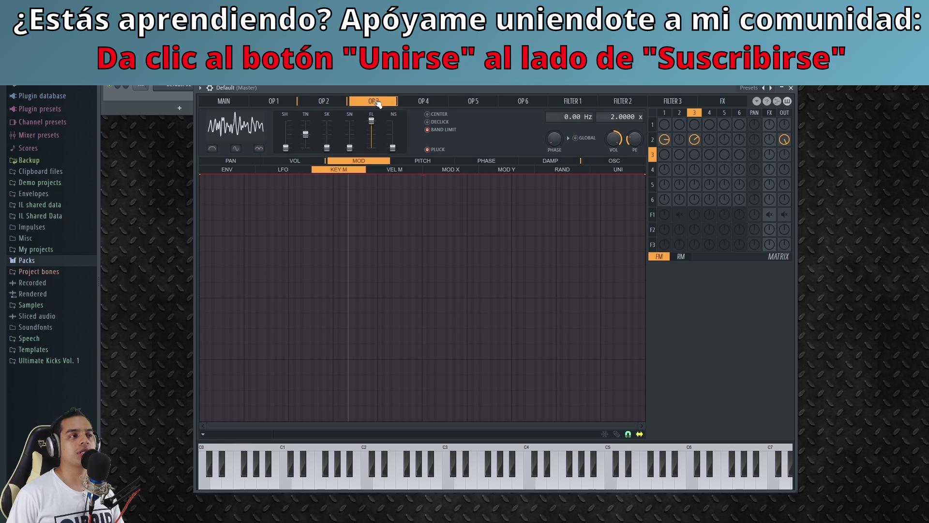
click(338, 102)
click(272, 104)
click(319, 104)
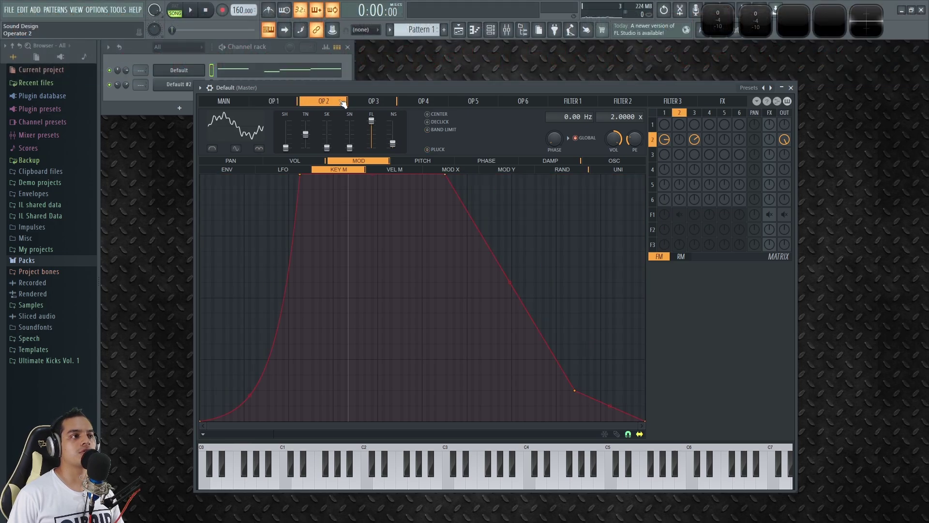
click(373, 101)
click(553, 467)
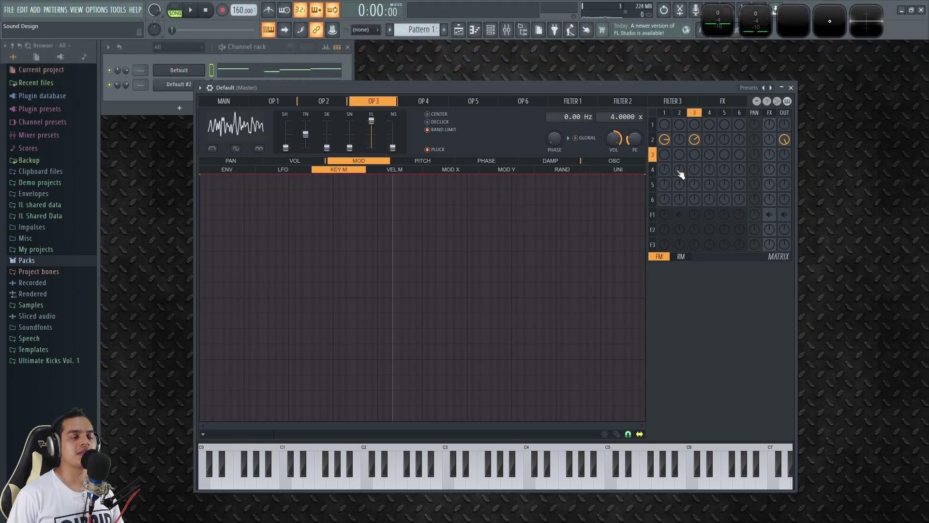
Output operator 3 instead of operator 2 and inspect its volume envelope and oscillator harmonics
click(785, 155)
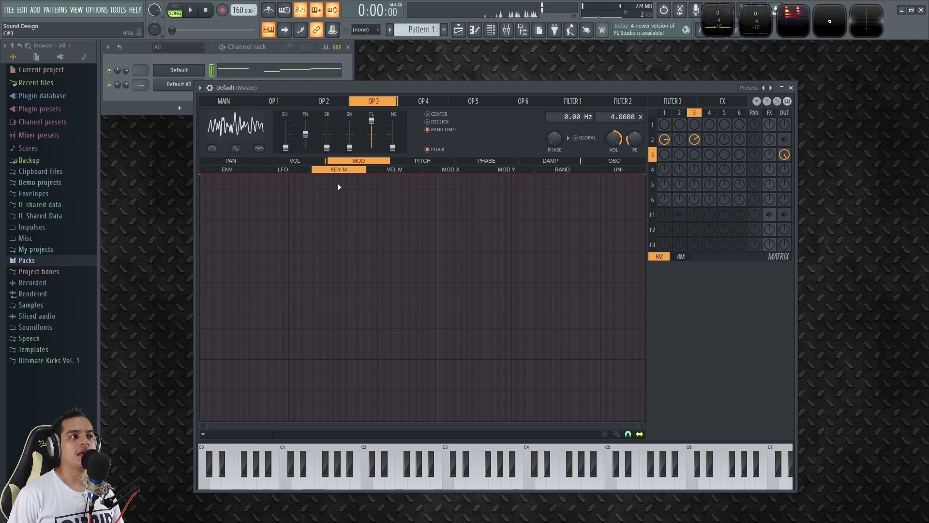
click(294, 161)
click(227, 169)
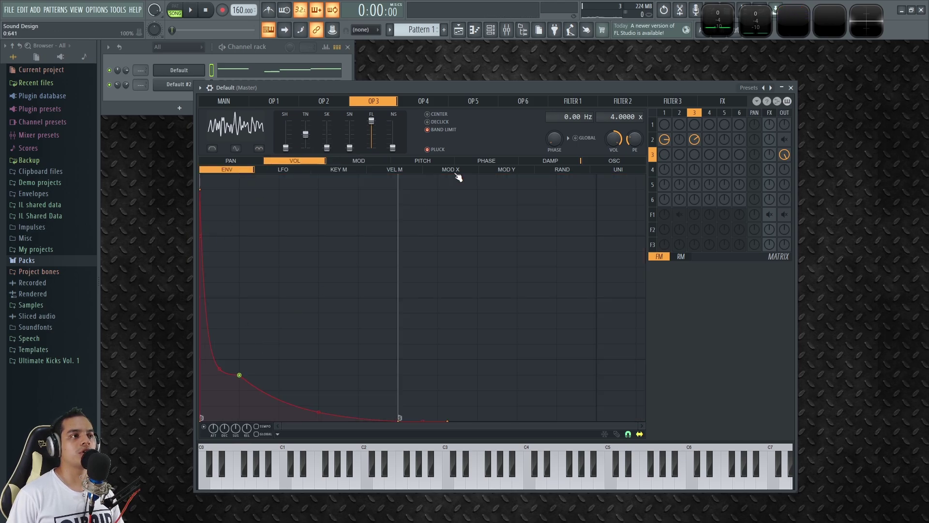
click(614, 160)
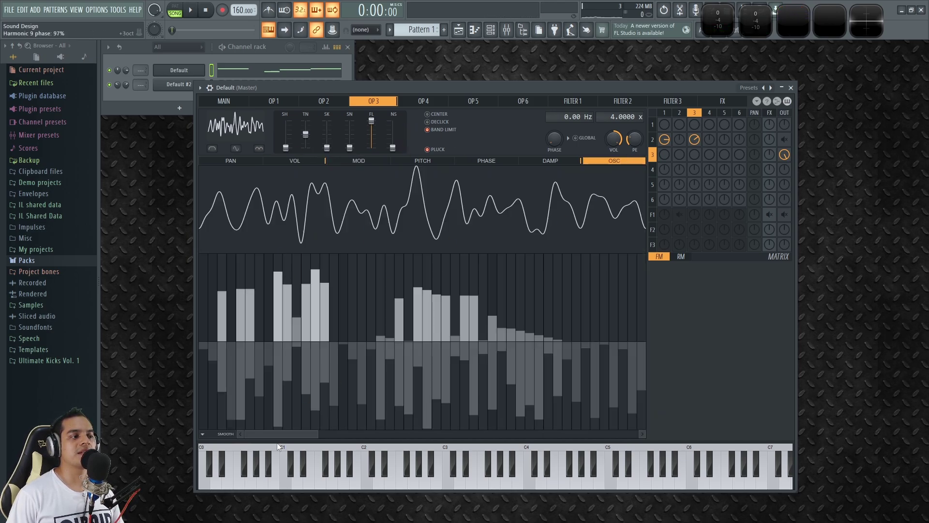
Try the first harmonic of operator 3's oscillator at full magnitude, audition it, and clear the harmonic again
mouse_move(317, 434)
mouse_down()
mouse_move(355, 434)
mouse_move(313, 434)
mouse_up()
drag(207, 260, 206, 229)
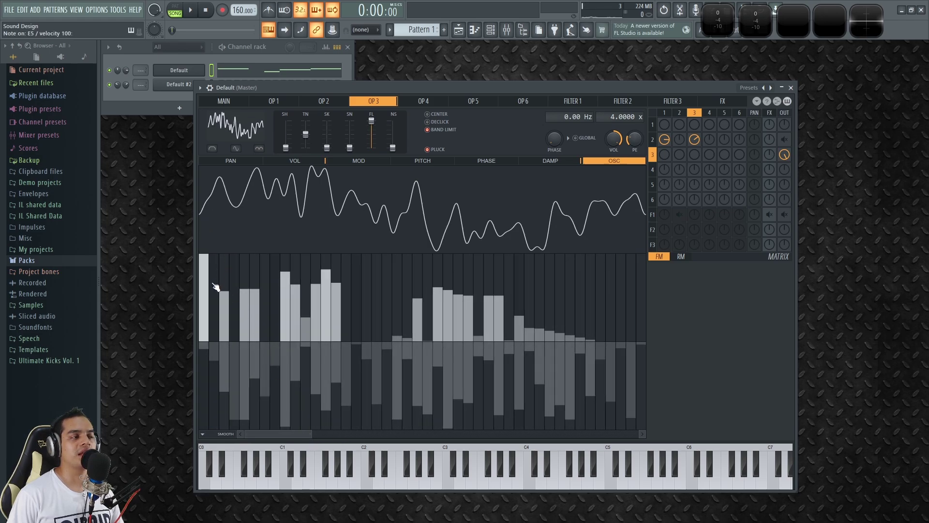
drag(207, 293, 216, 353)
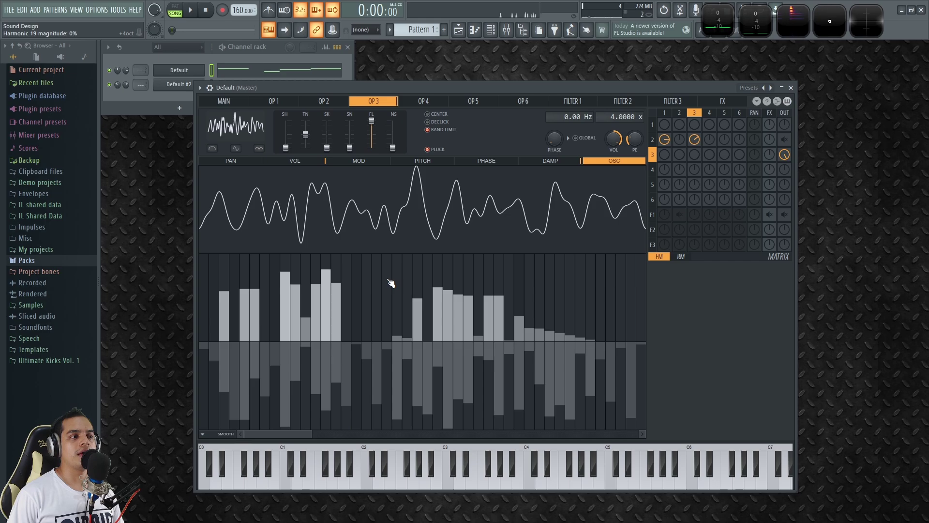
Raise operator 3's oscillator harmonics 18 to 25 and 35 to 41, and lower individual harmonics within the first group
drag(391, 284, 421, 269)
drag(545, 293, 614, 278)
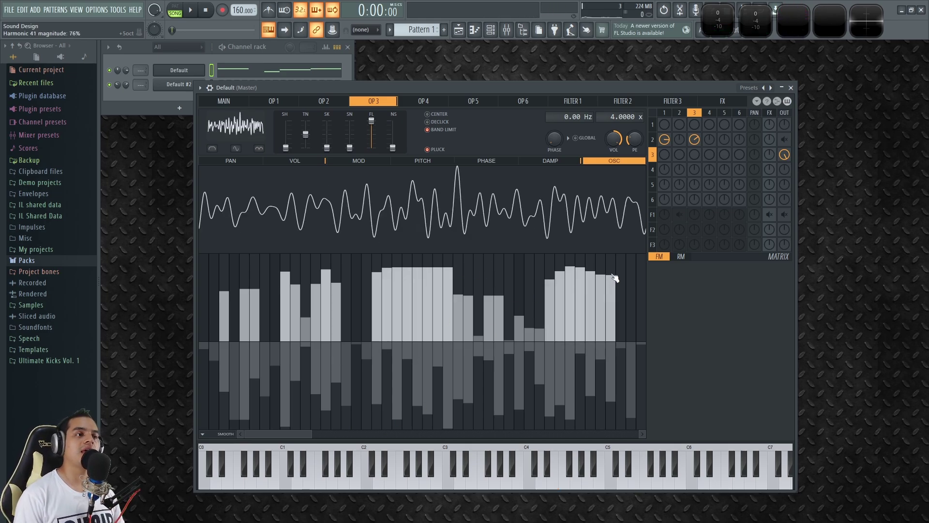
mouse_move(303, 309)
mouse_down()
mouse_move(411, 307)
mouse_move(440, 286)
mouse_move(393, 324)
mouse_up()
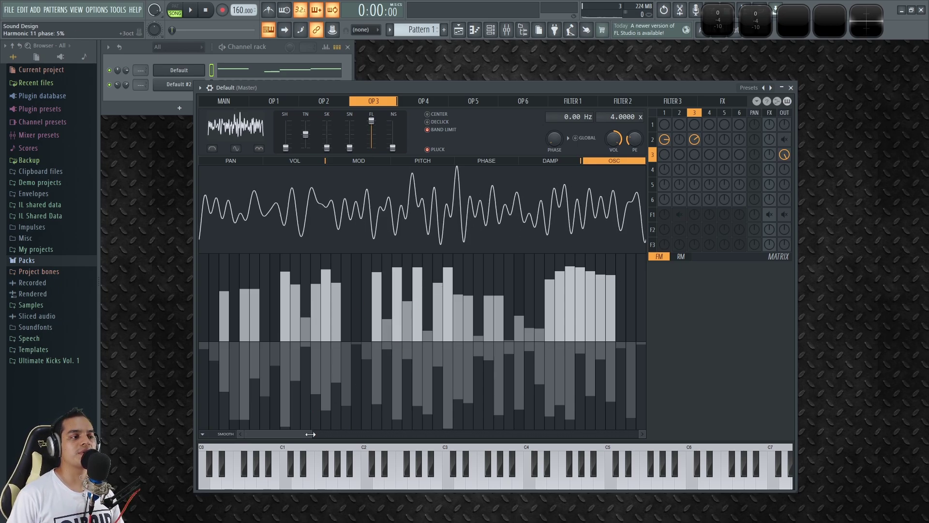
Output operator 2 without operator 1's frequency modulation and audition it while varying operator 3's modulation amount
drag(695, 140, 695, 139)
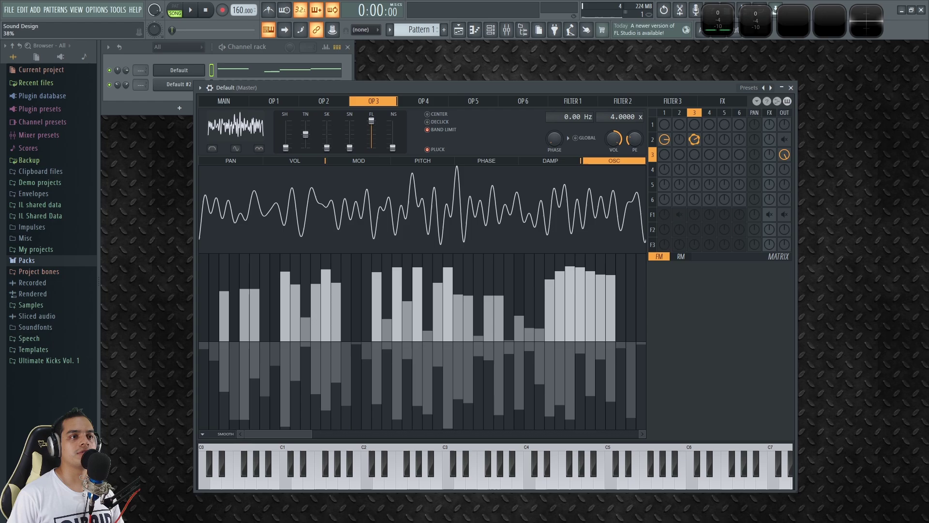
right_click(665, 139)
key(c)
key(e)
drag(697, 141, 697, 126)
key(e)
key(e)
key(e)
Show the Wave Candy spectrum and audition notes while adjusting operator 3's frequency modulation of operator 2
click(788, 19)
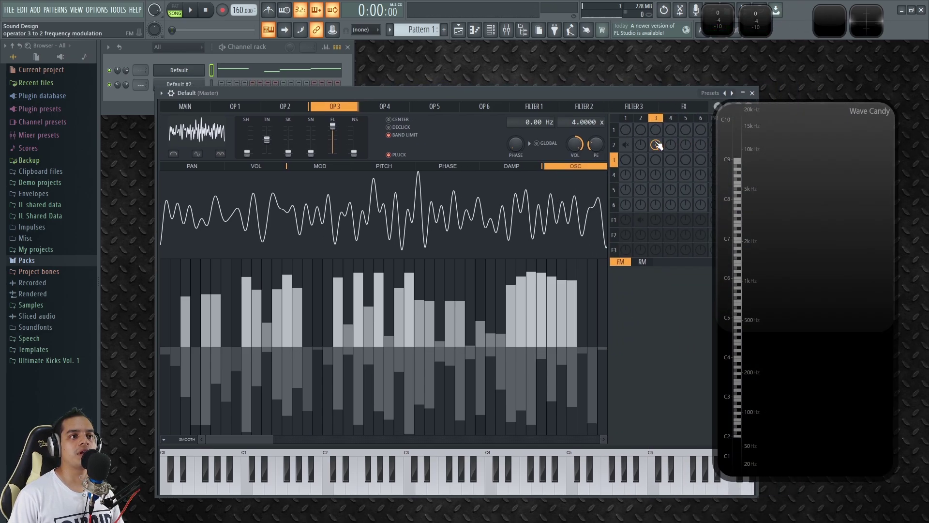
key(e)
key(e)
key(e)
drag(657, 146, 657, 143)
key(e)
key(e)
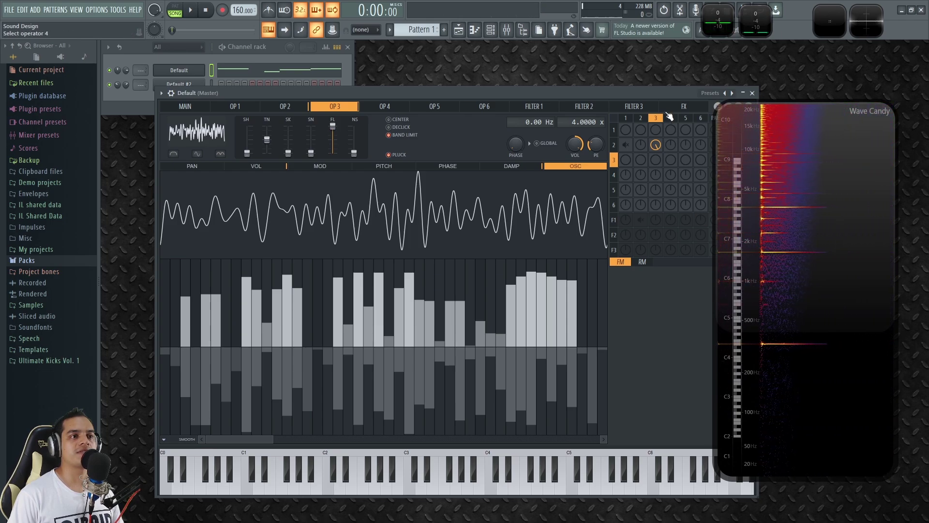
Audition repeated notes against the spectrum, raise operator 3's frequency modulation of operator 2, and close Wave Candy
key(c)
key(c)
key(c)
key(c)
key(c)
key(c)
key(c)
drag(656, 145, 656, 111)
key(c)
key(q)
key(x)
double_click(772, 215)
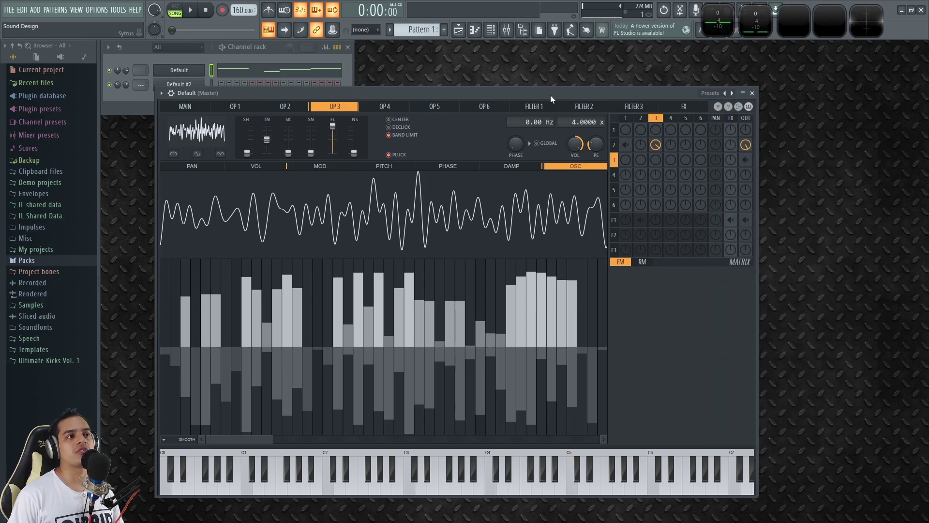
Re-enable operator 1's frequency modulation of operator 2 and audition the combined sound
drag(550, 97, 560, 89)
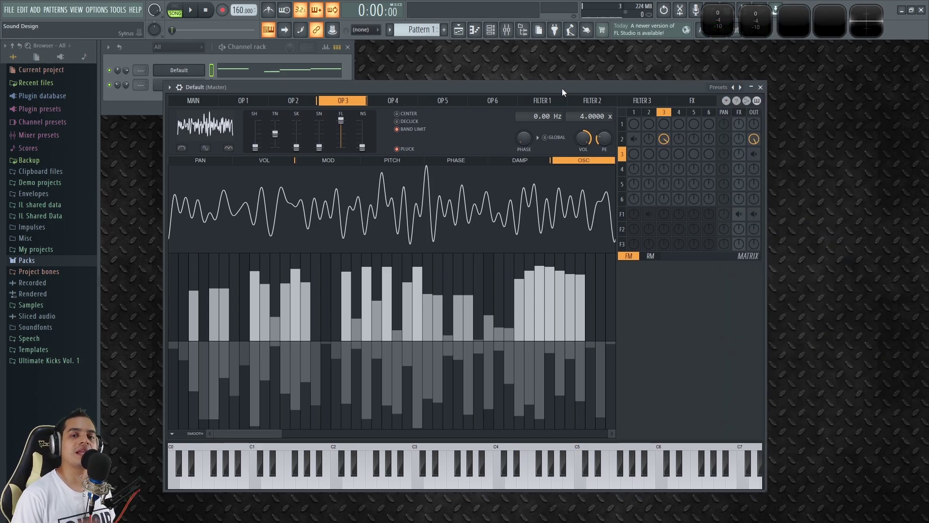
click(634, 139)
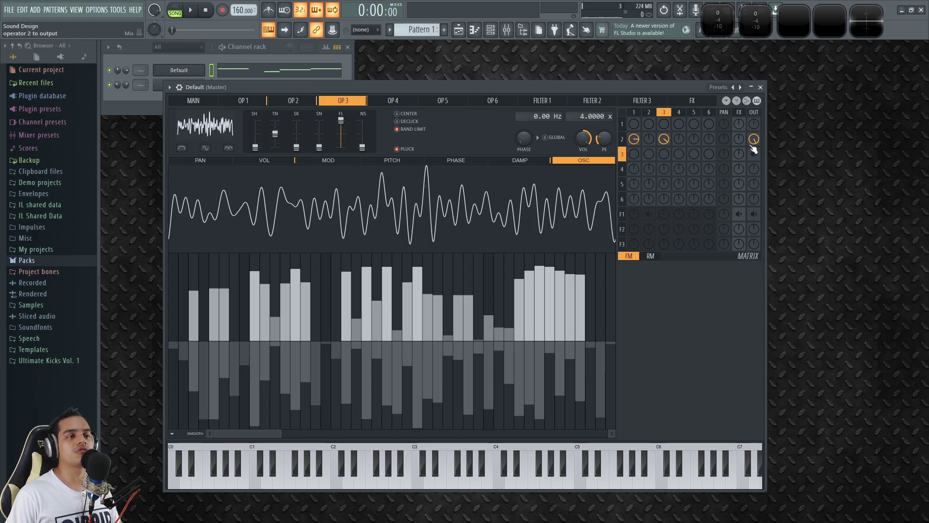
key(v)
key(x)
key(x)
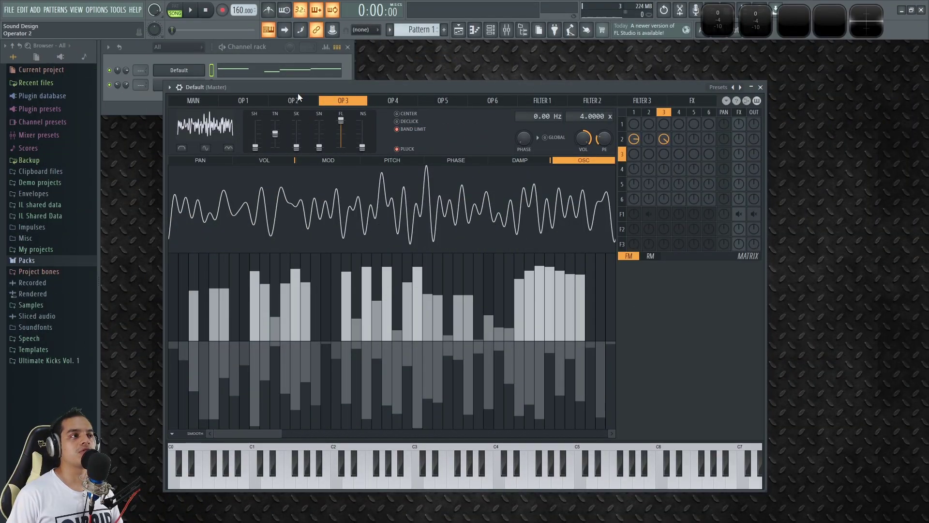
Route operator 2 through filter 1 to the output instead of directly, using the filter's x2 setting
click(294, 99)
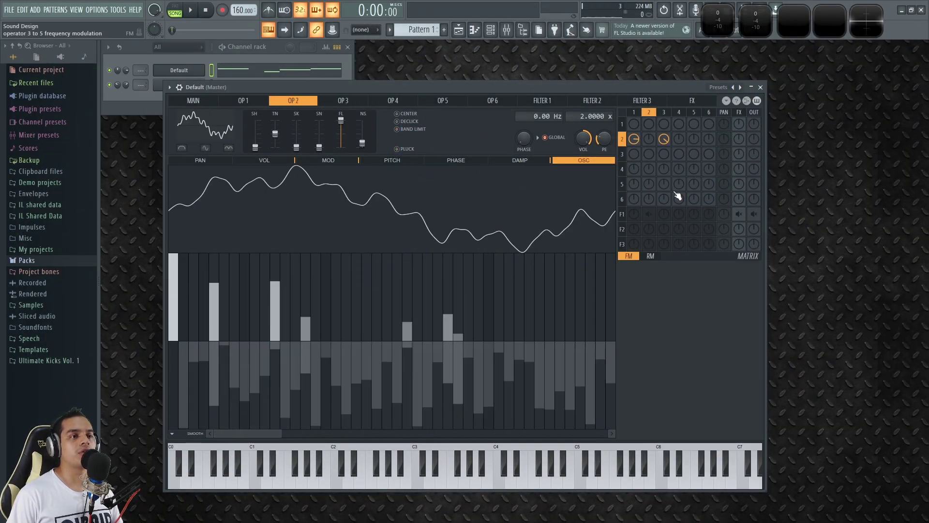
drag(649, 214, 655, 228)
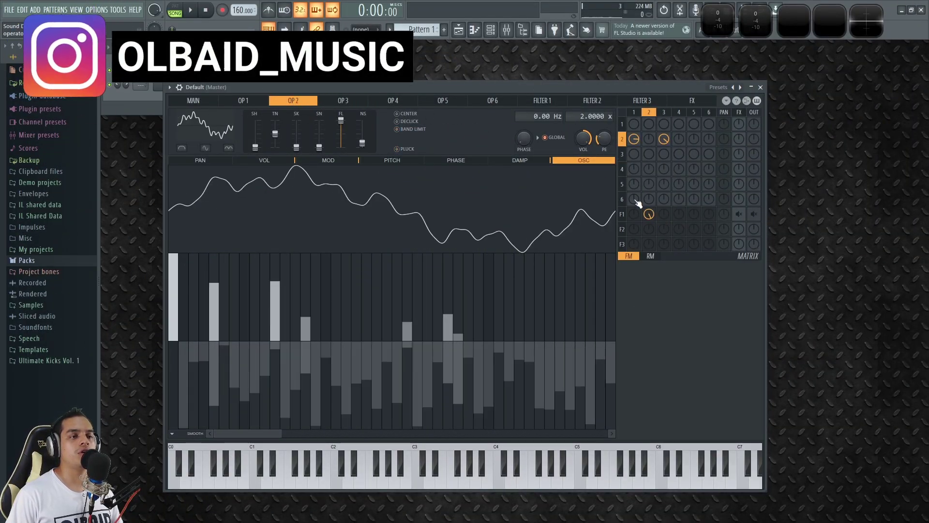
click(538, 101)
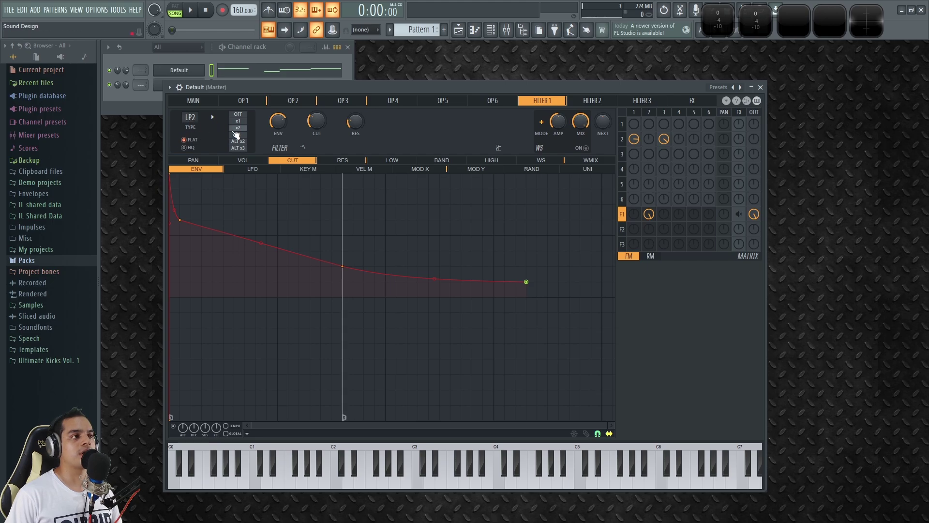
click(240, 115)
click(239, 129)
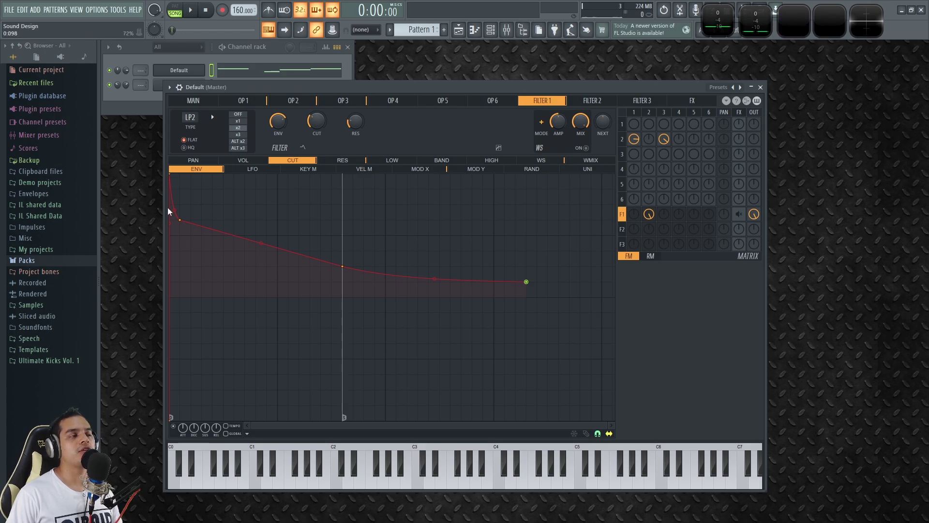
Open filter 1's resonance envelope and compare notes with the envelope switched off and on
click(342, 160)
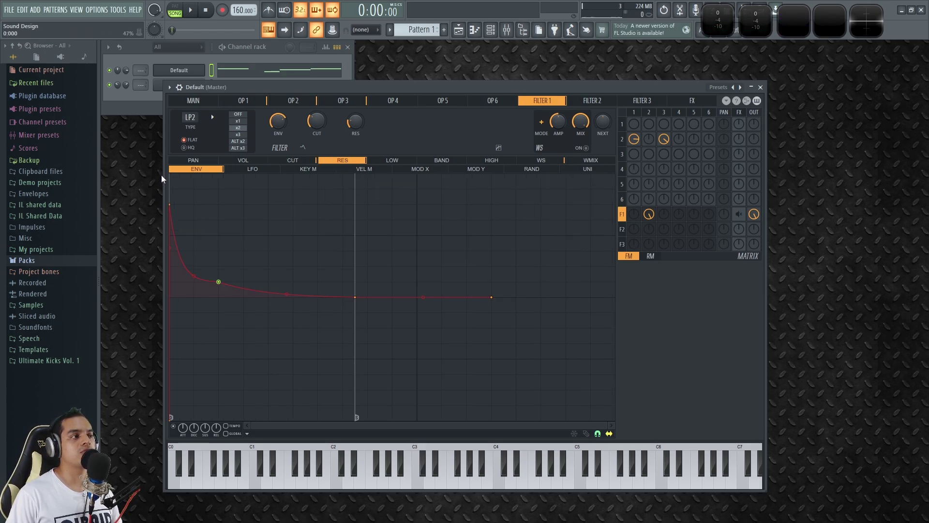
key(x)
click(175, 426)
key(w)
key(x)
key(w)
key(w)
key(w)
key(w)
click(175, 426)
key(w)
key(x)
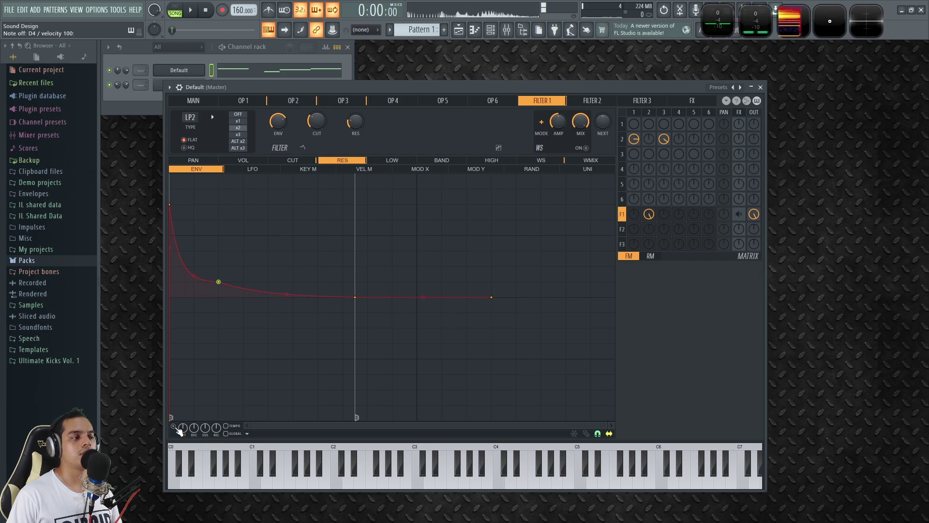
key(x)
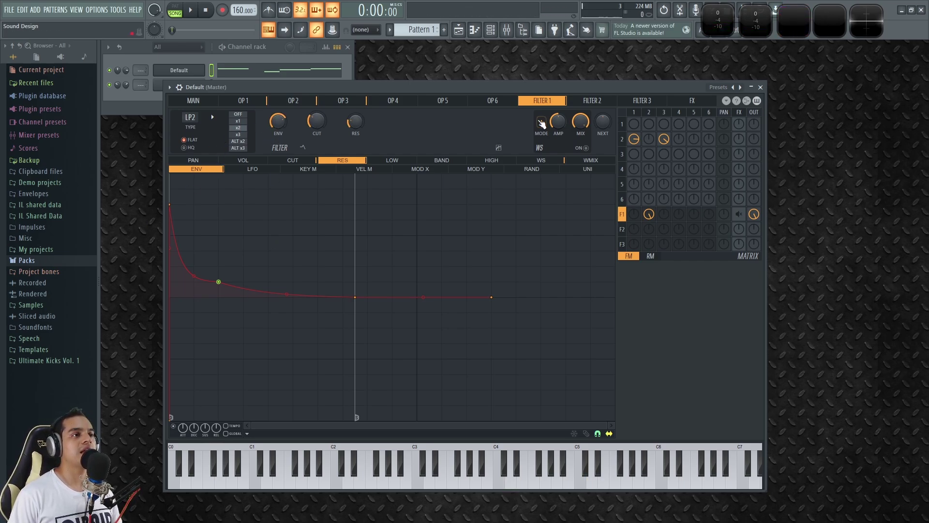
Send filter 1 to the effects section, open the effects settings and audition a note
right_click(740, 216)
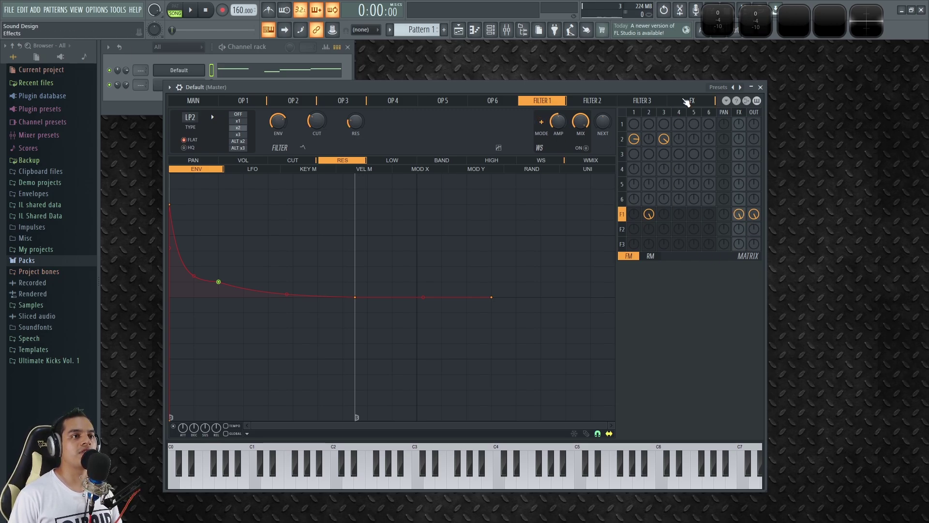
click(687, 101)
key(x)
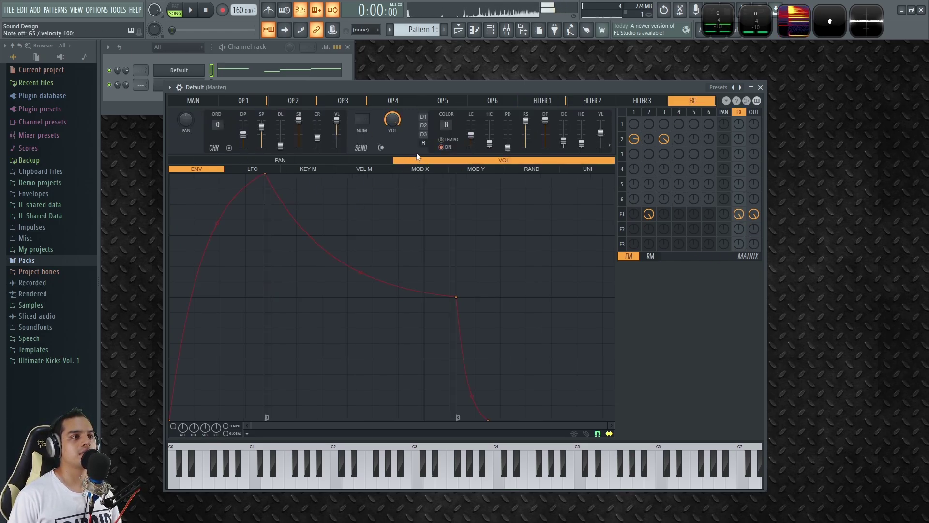
Enable the first delay in Pong mode and raise its time and stereo offset slightly while auditioning notes
click(425, 126)
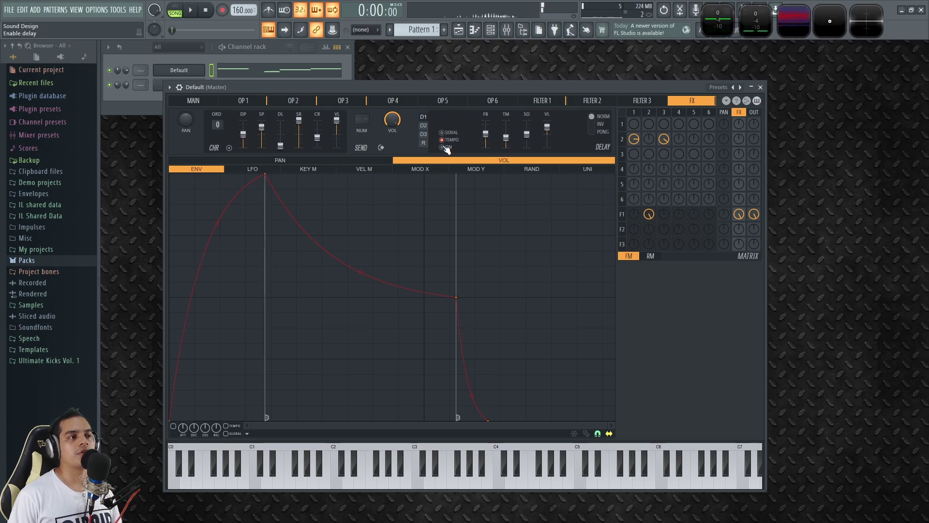
click(600, 132)
key(x)
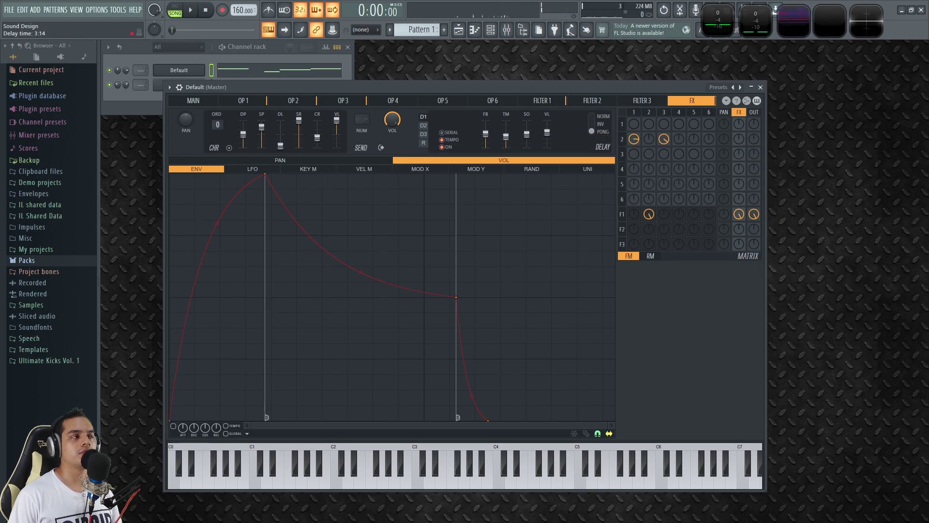
key(v)
drag(526, 135, 527, 130)
key(v)
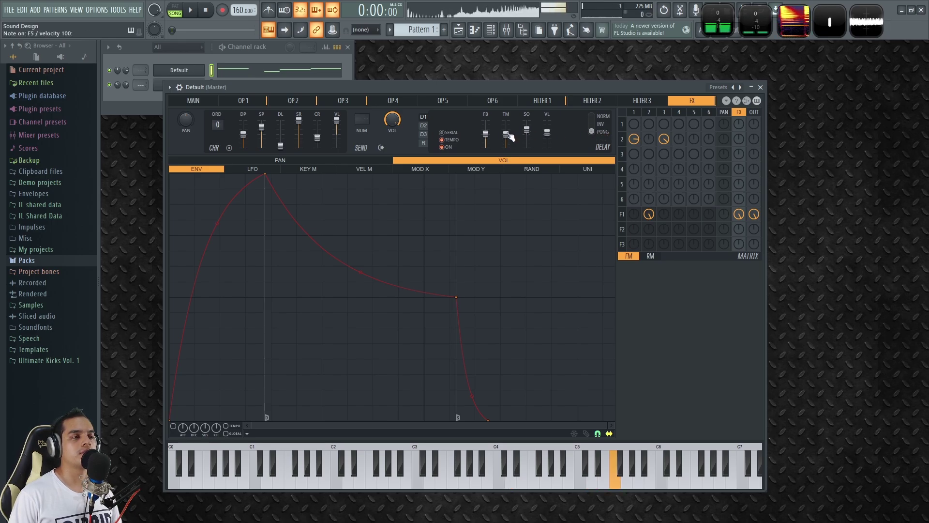
key(v)
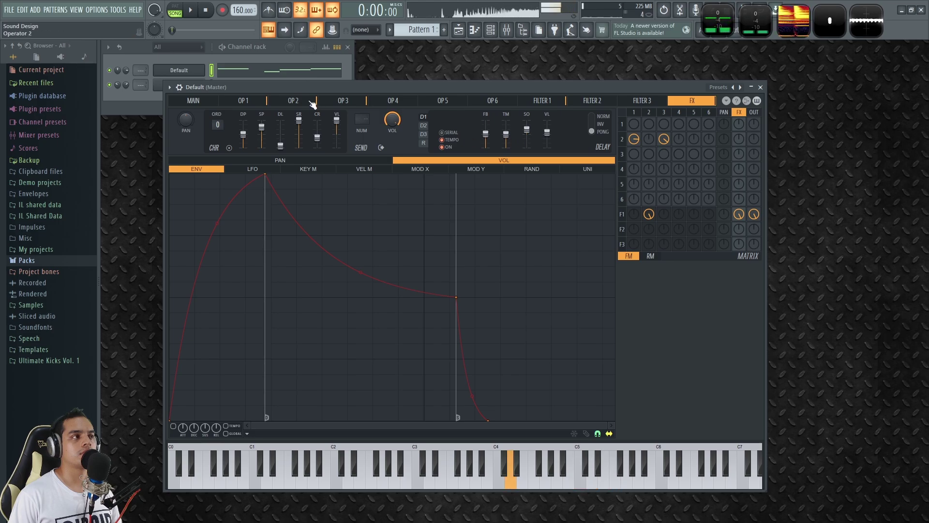
Close the Default instrument's window and solo its channel with the mixer shown
click(196, 101)
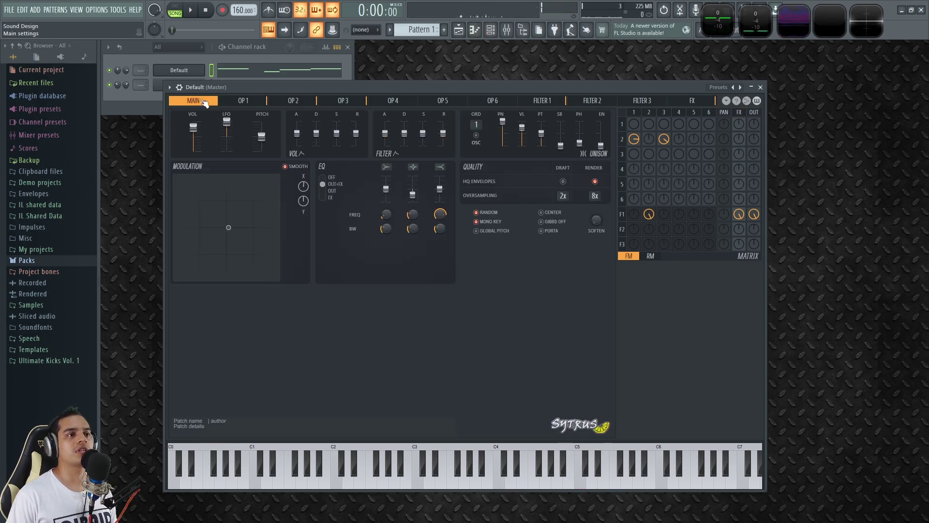
click(762, 87)
key(F9)
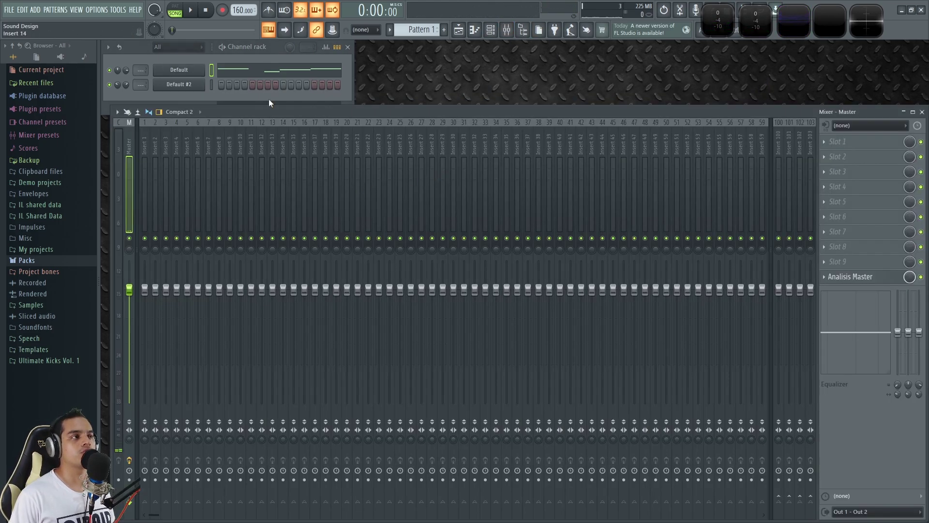
right_click(109, 70)
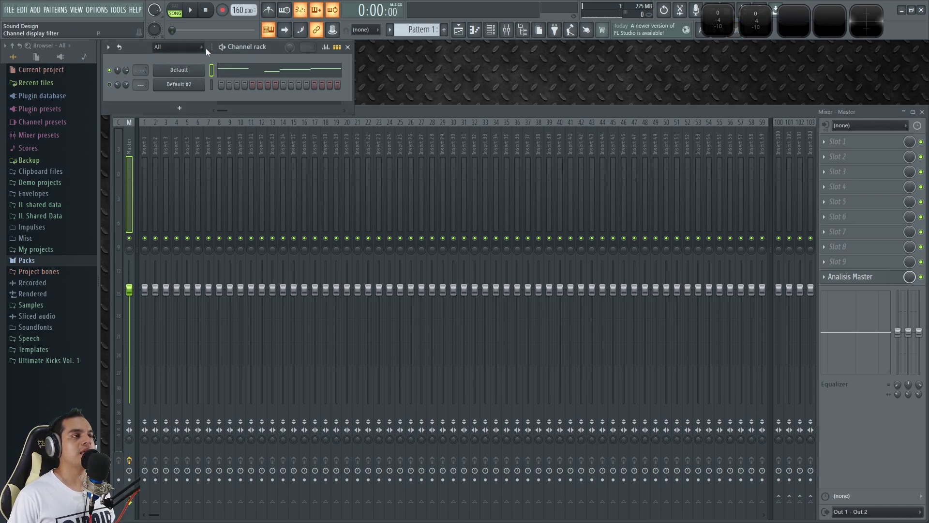
click(479, 112)
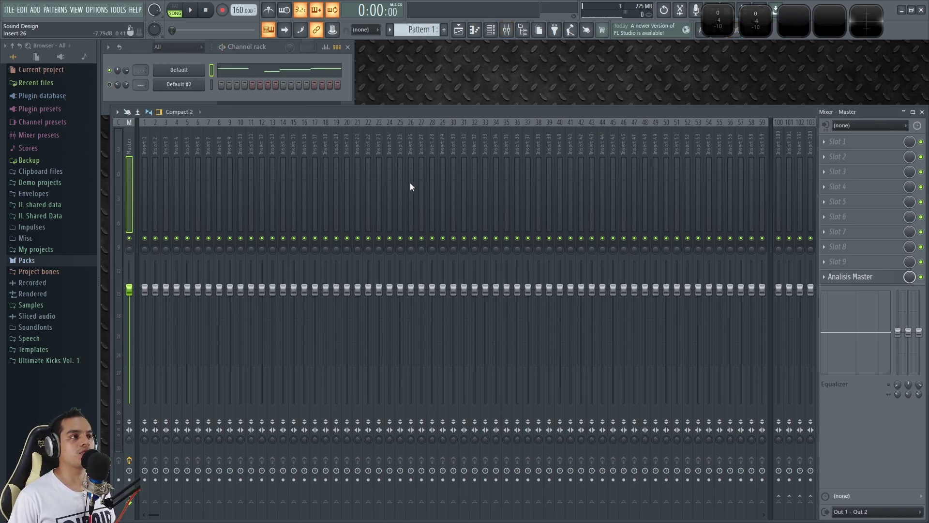
Solo Track 1 in the Playlist and play Pattern 1 from the start of the arrangement
key(F5)
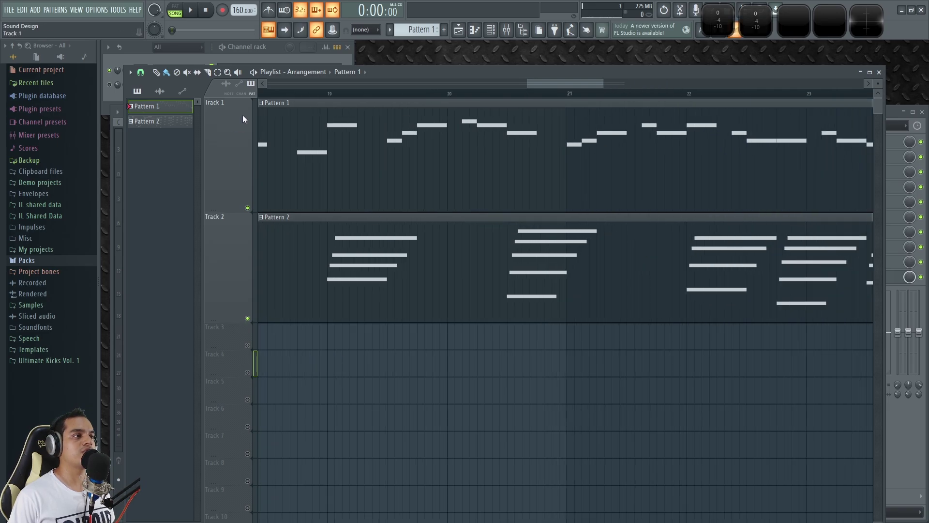
drag(558, 86, 291, 92)
right_click(248, 208)
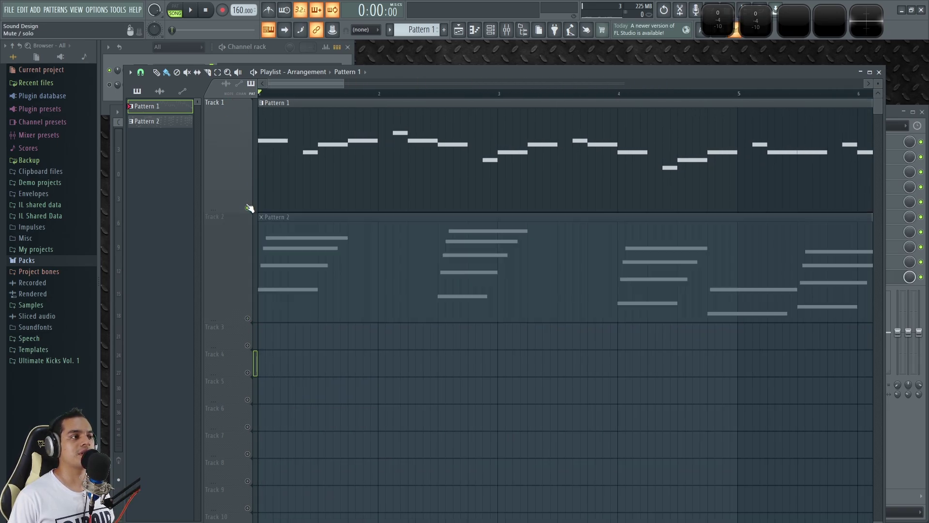
scroll(323, 139, down, 3)
key(space)
key(space)
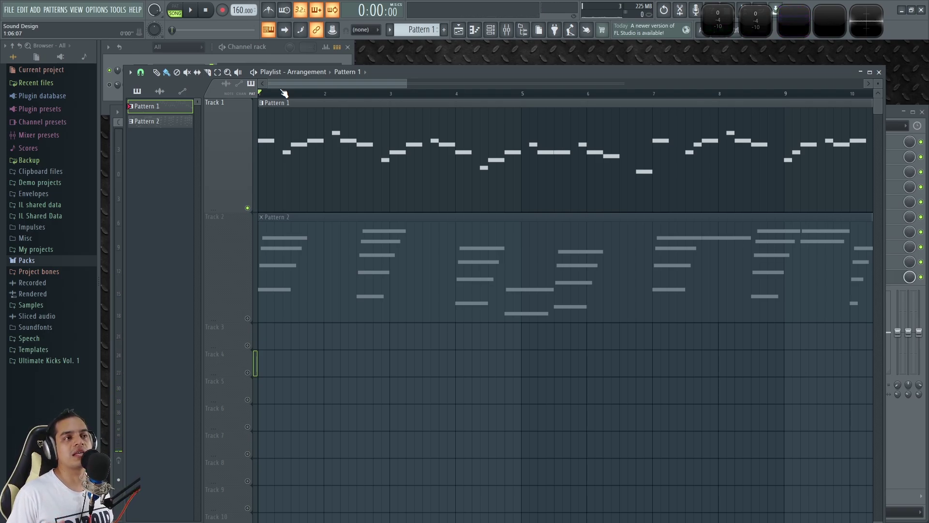
key(space)
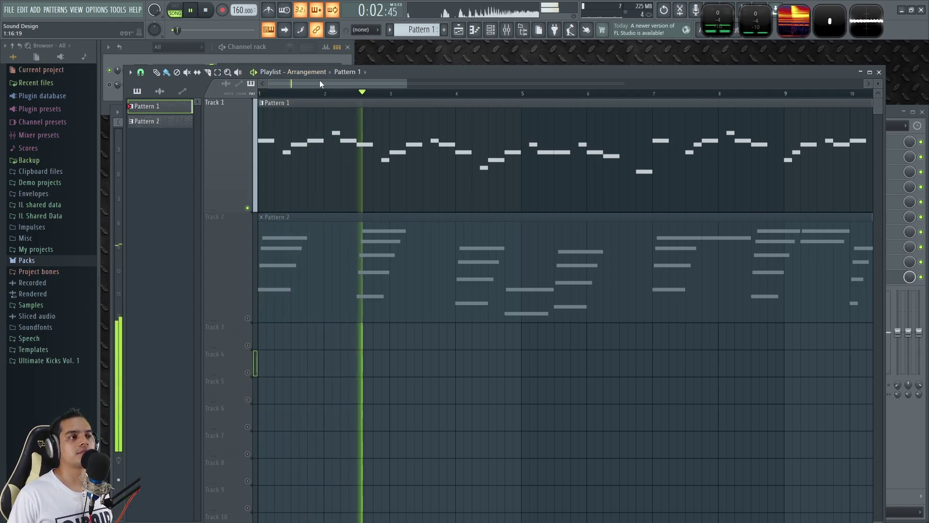
key(space)
Solo Track 2 and the Default #2 channel, and play Pattern 2 from the start
ctrl+click(249, 319)
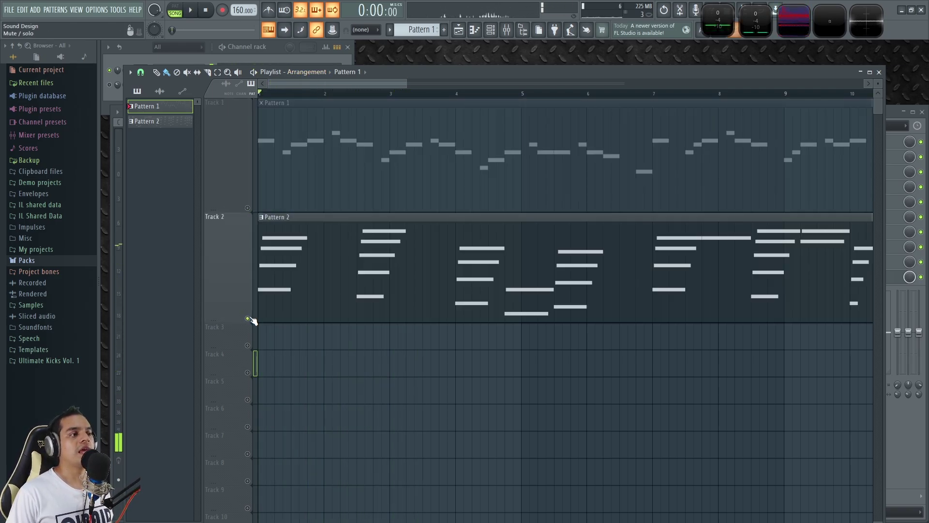
click(284, 45)
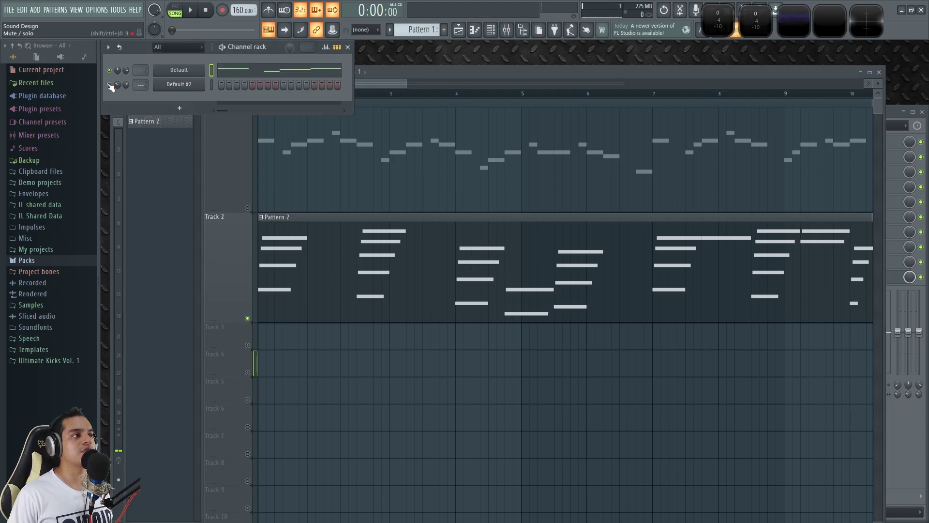
click(193, 85)
drag(376, 155, 498, 122)
click(342, 378)
key(space)
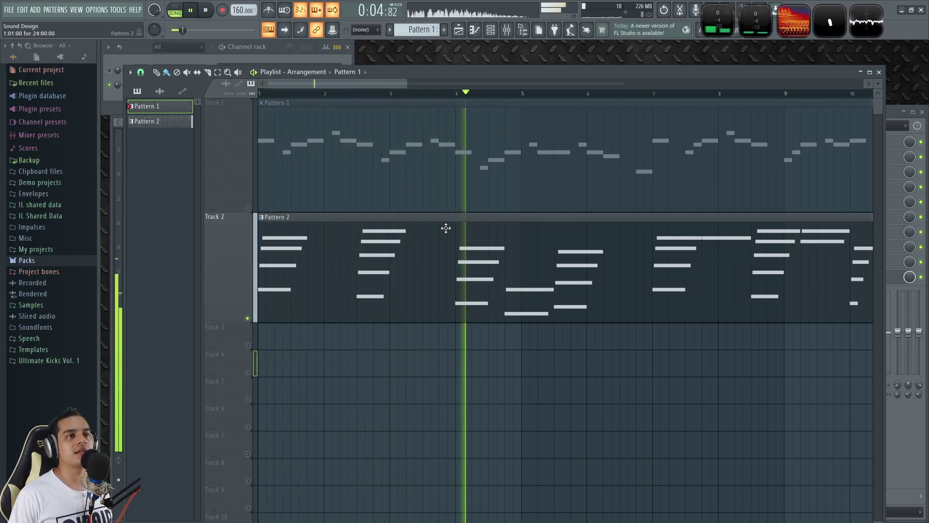
key(space)
Open Pattern 2's notes in the Piano roll and show the Default #2 instrument's settings
double_click(349, 235)
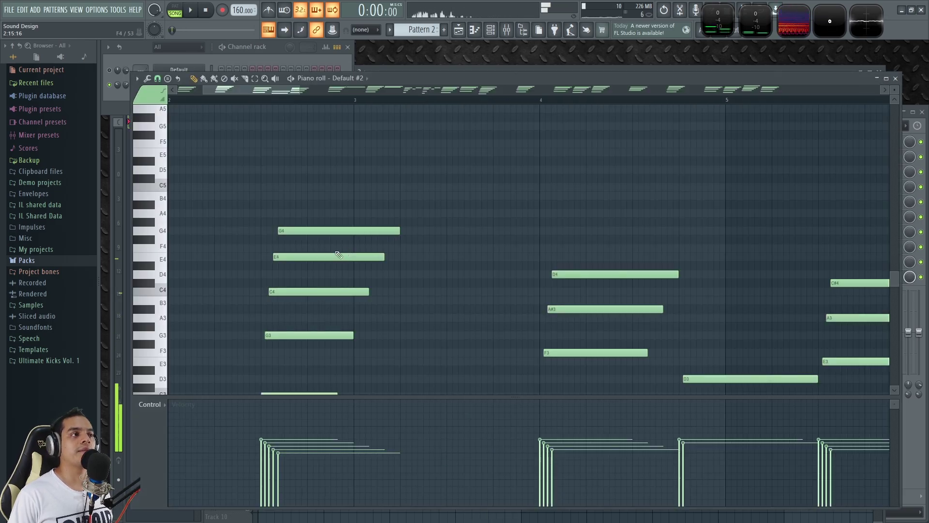
click(281, 45)
click(175, 85)
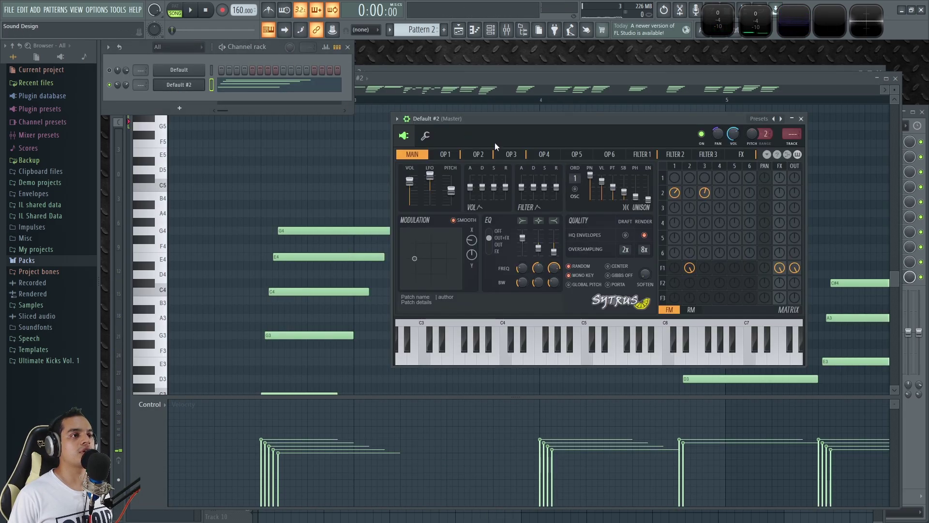
Show the cutoff's Mod X curve in Default #2's Filter 1, with the instrument window enlarged
click(652, 155)
drag(635, 123, 514, 99)
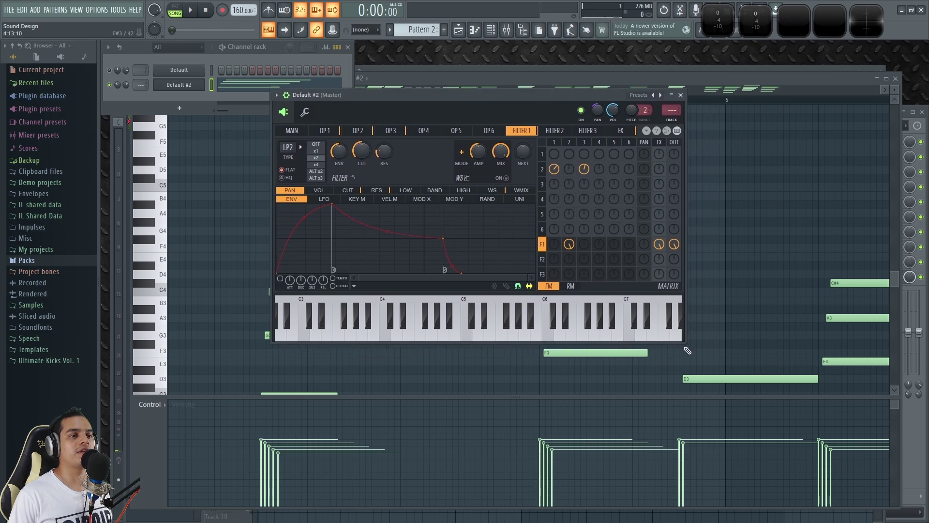
drag(684, 343, 840, 440)
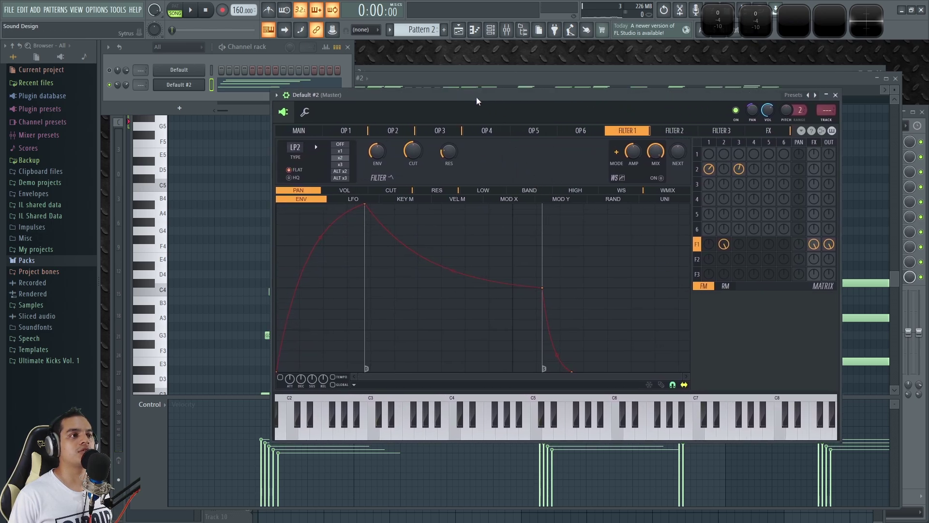
drag(477, 99, 453, 98)
click(360, 192)
click(499, 201)
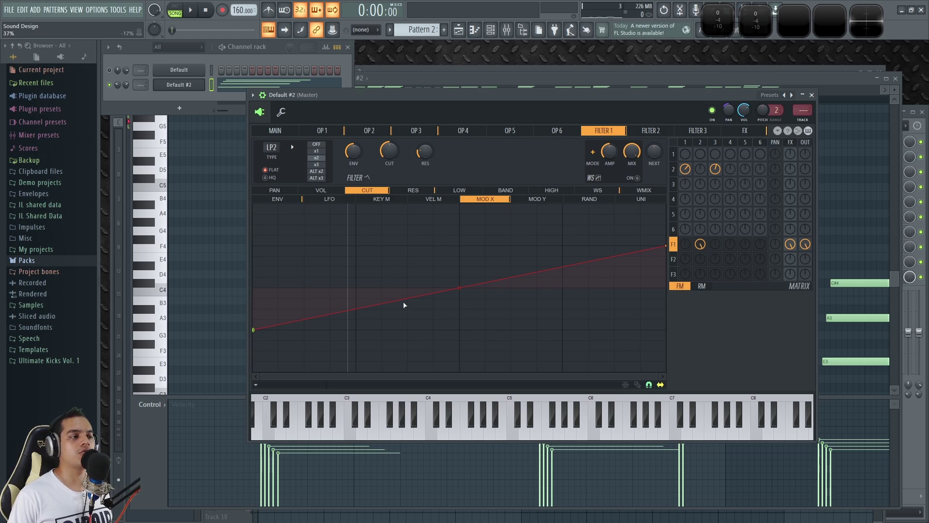
Raise Default #2's modulation X slightly in the main settings, audition a note, and close the instrument
click(271, 130)
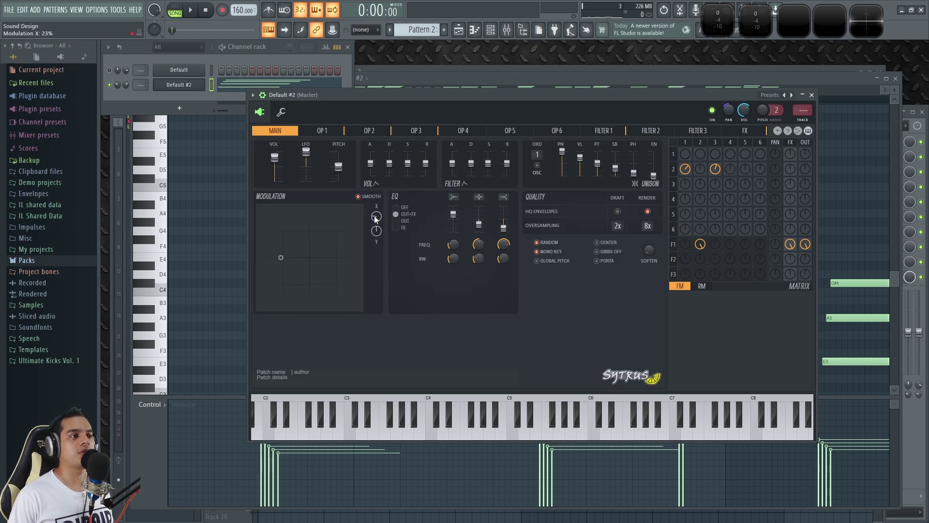
mouse_move(376, 217)
mouse_down()
mouse_move(376, 225)
mouse_move(376, 177)
mouse_move(374, 219)
mouse_up()
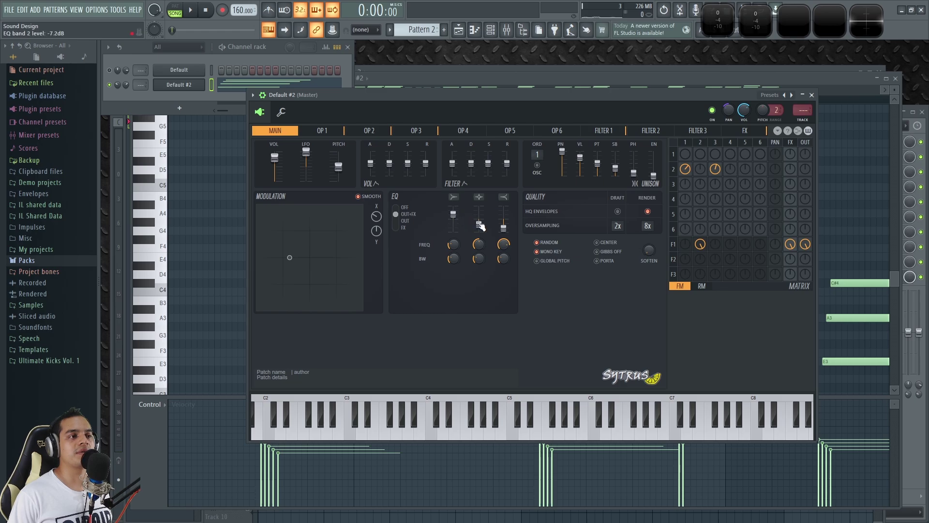
key(c)
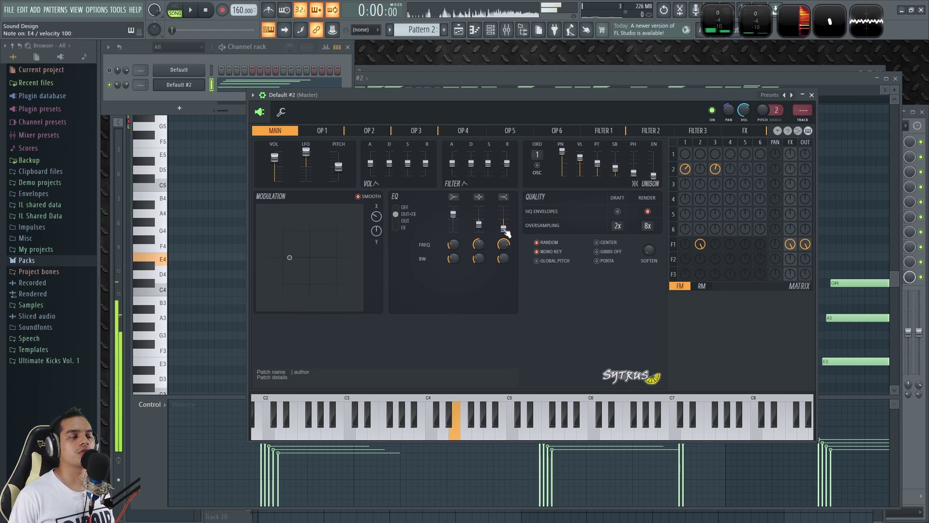
click(811, 95)
Play back Pattern 2's chords from the start, bring up the Playlist, and stop playback
click(364, 178)
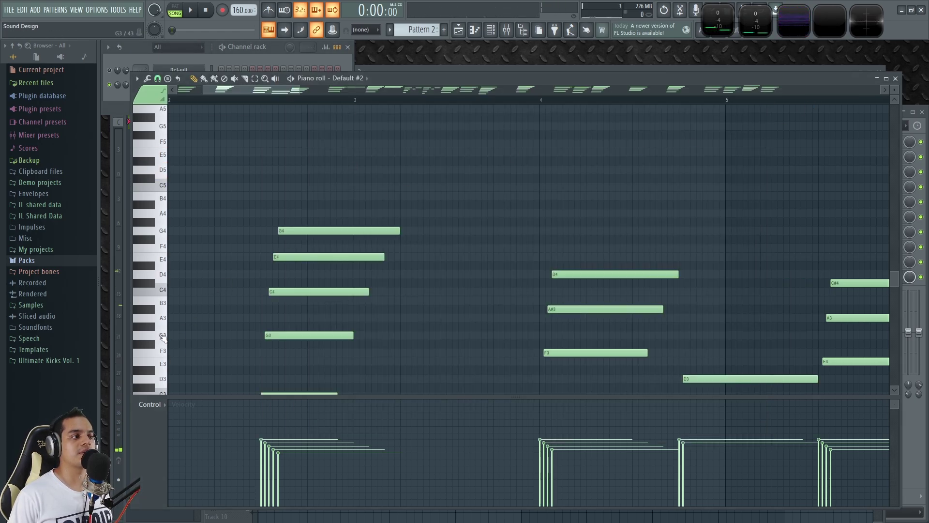
key(space)
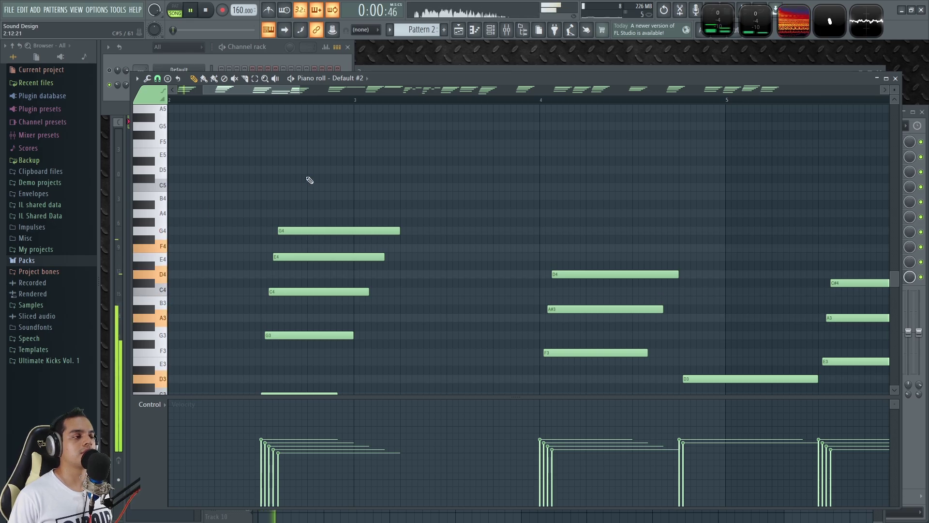
key(F5)
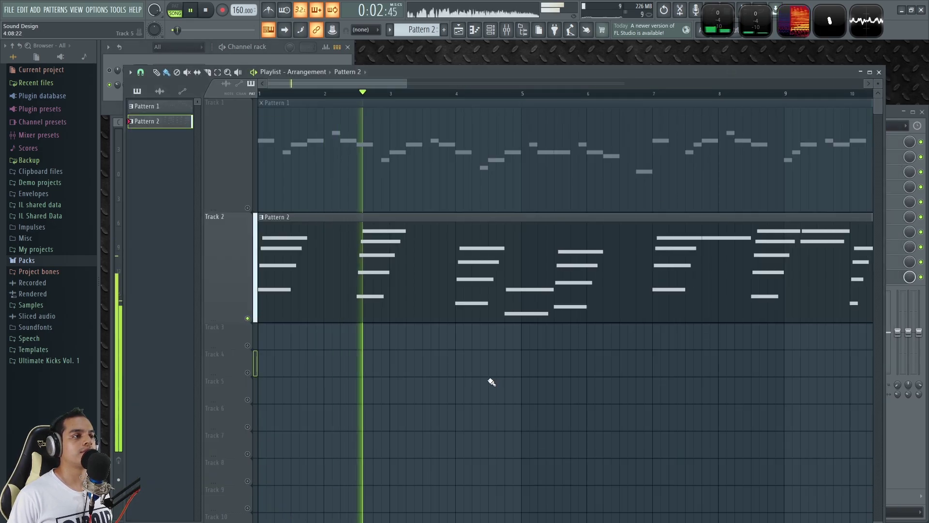
key(space)
Review the settings of operators 1, 2 and 3 in the Default #2 instrument, then close it
key(F6)
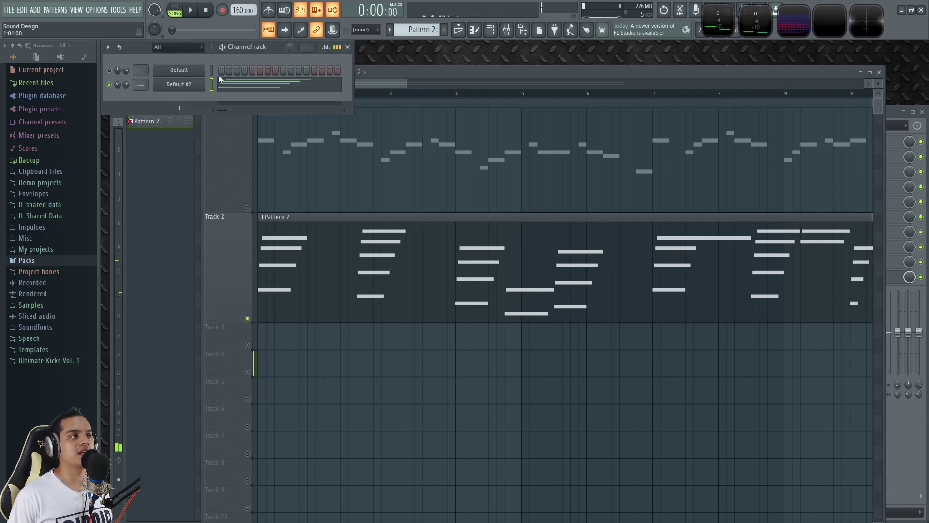
click(179, 84)
click(322, 130)
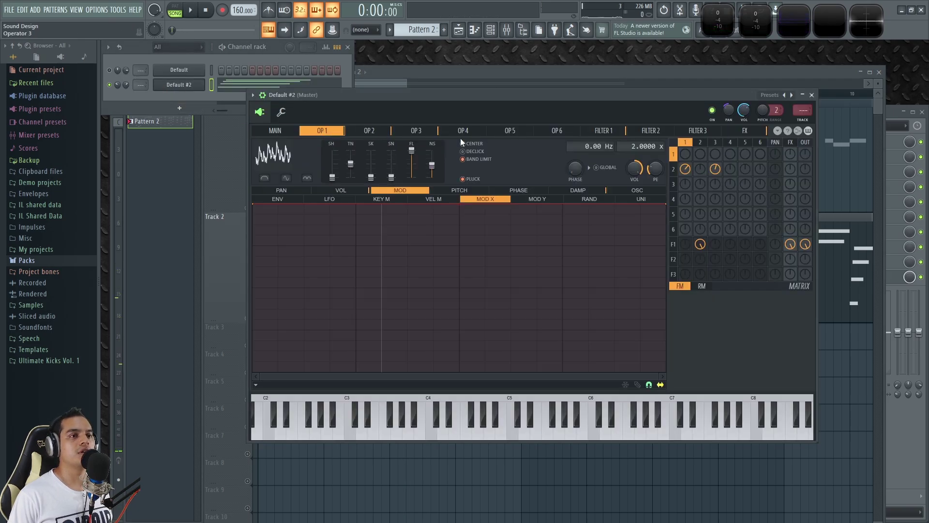
click(382, 132)
click(420, 133)
click(370, 133)
click(327, 132)
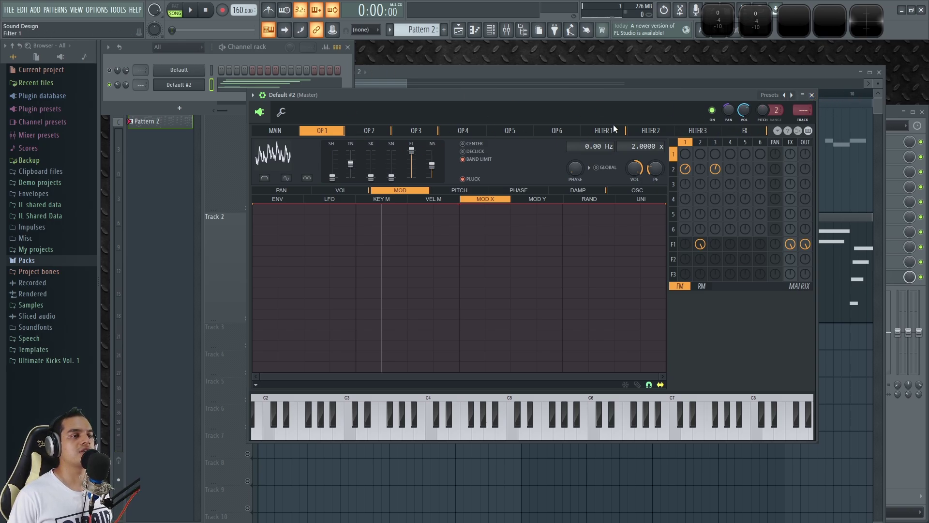
click(812, 95)
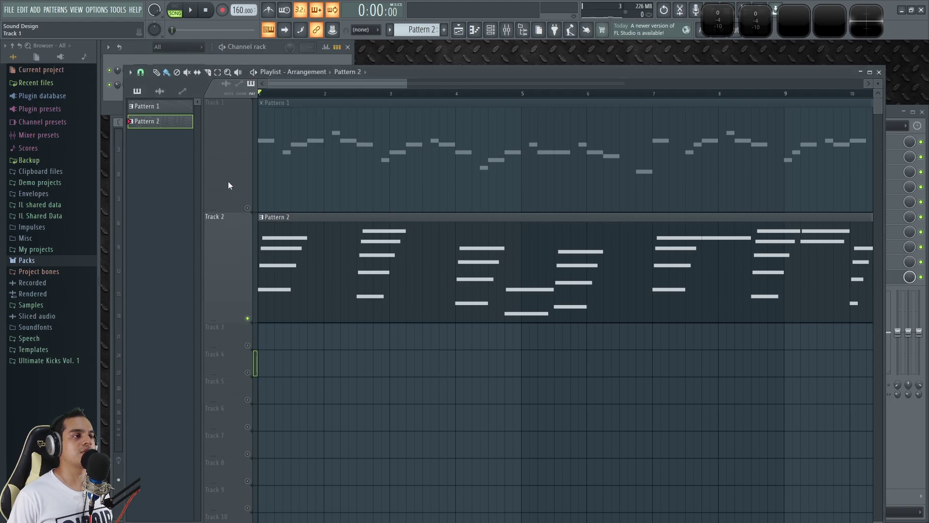
Unmute Track 1 and set the Default instrument's modulation X to about 28% while both patterns play
click(248, 207)
key(space)
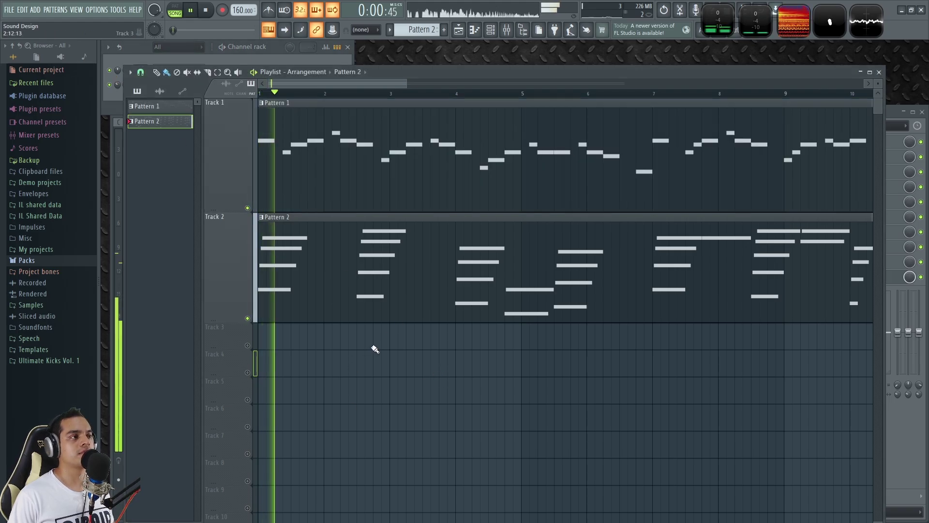
click(263, 48)
click(198, 74)
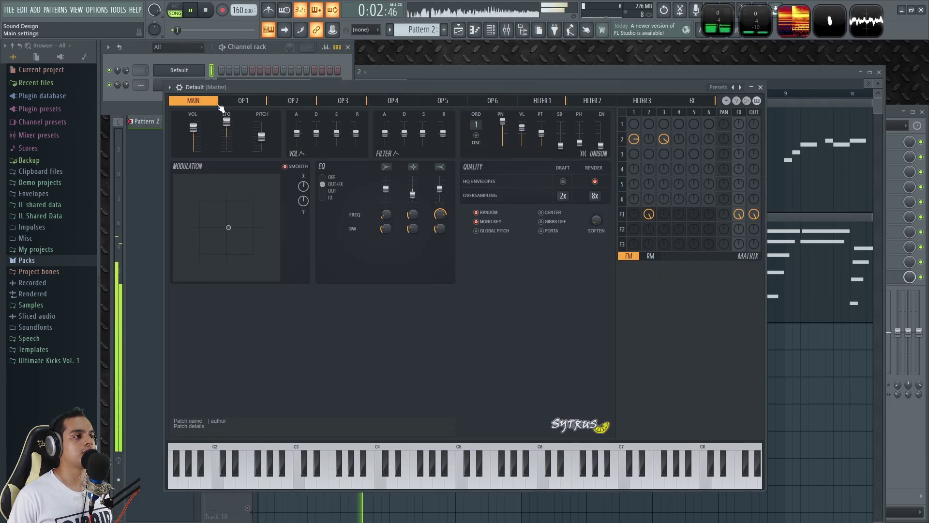
mouse_move(303, 186)
mouse_down()
mouse_move(303, 206)
mouse_move(303, 174)
mouse_move(305, 192)
mouse_up()
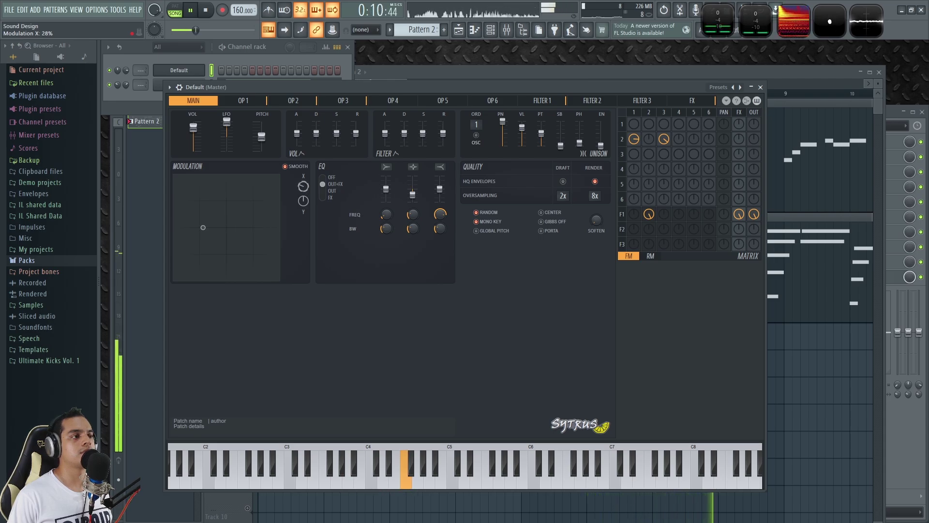
Sweep Default #2's modulation X during playback, leave it slightly below centre, and return to the Playlist
click(278, 50)
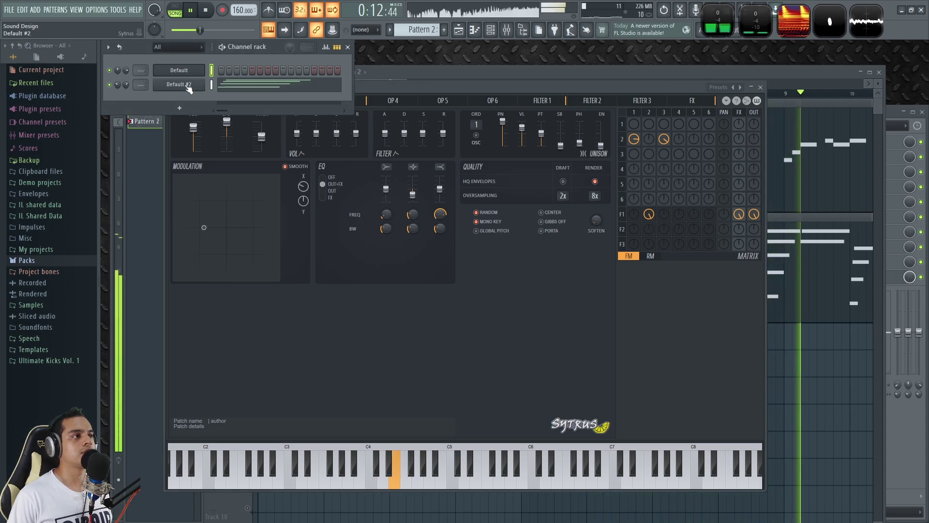
click(187, 86)
click(283, 132)
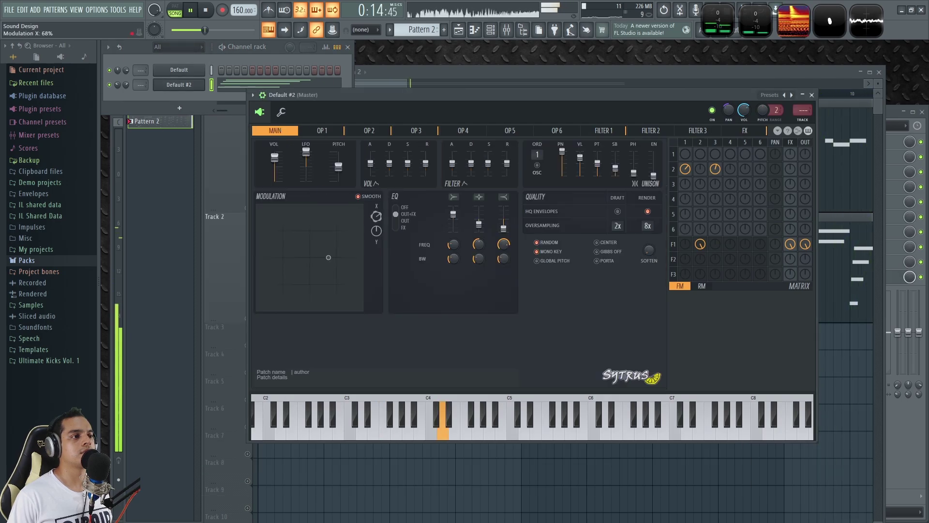
click(358, 217)
drag(376, 216, 377, 270)
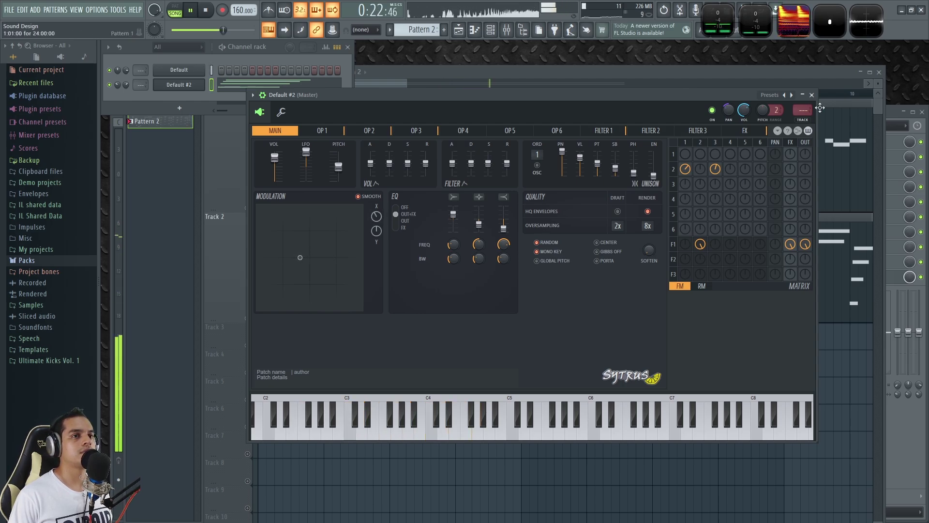
click(812, 95)
scroll(621, 381, down, 5)
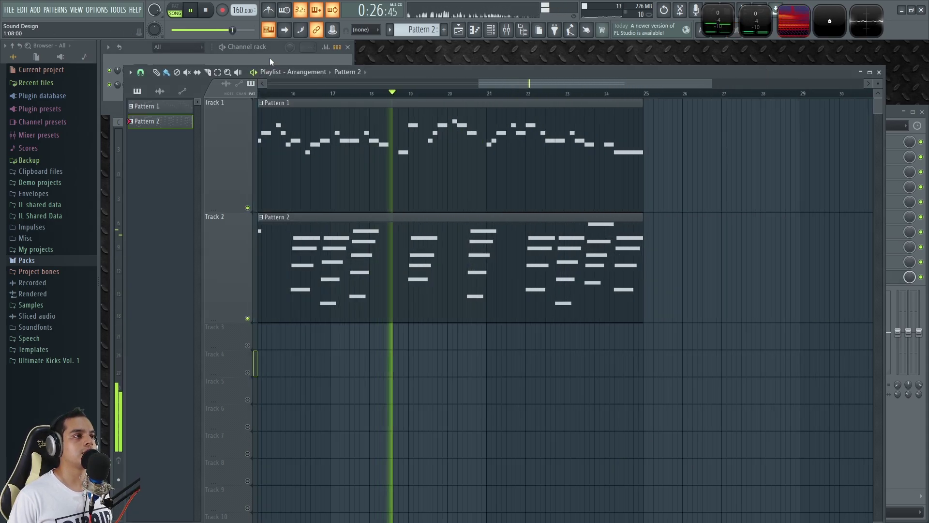
Turn on Default #2's first delay in ping-pong mode with the delay volume at about 23%, and close the instrument
click(252, 46)
click(179, 85)
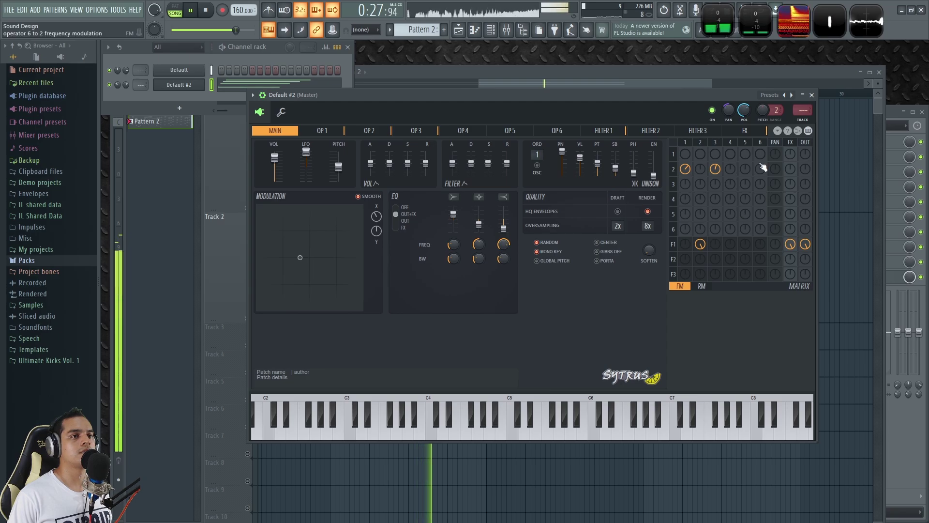
click(745, 130)
click(487, 146)
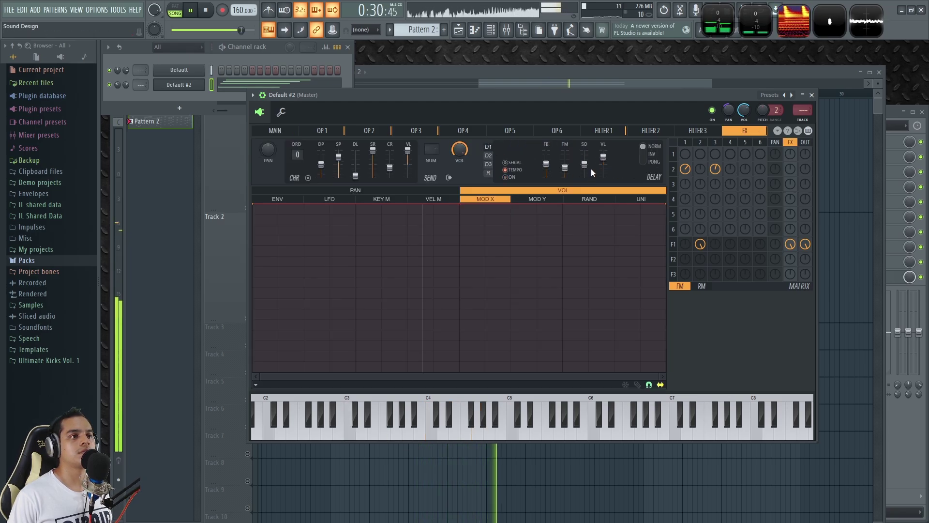
click(644, 164)
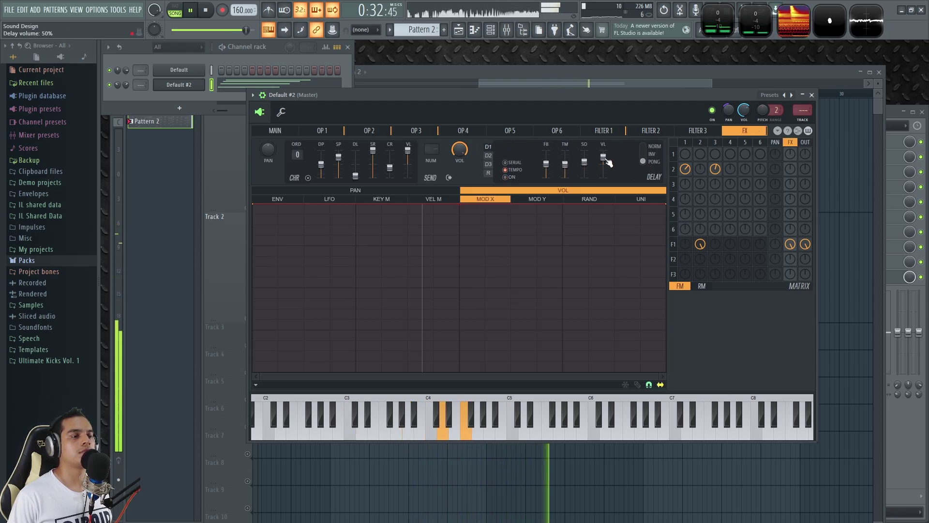
drag(604, 157, 604, 161)
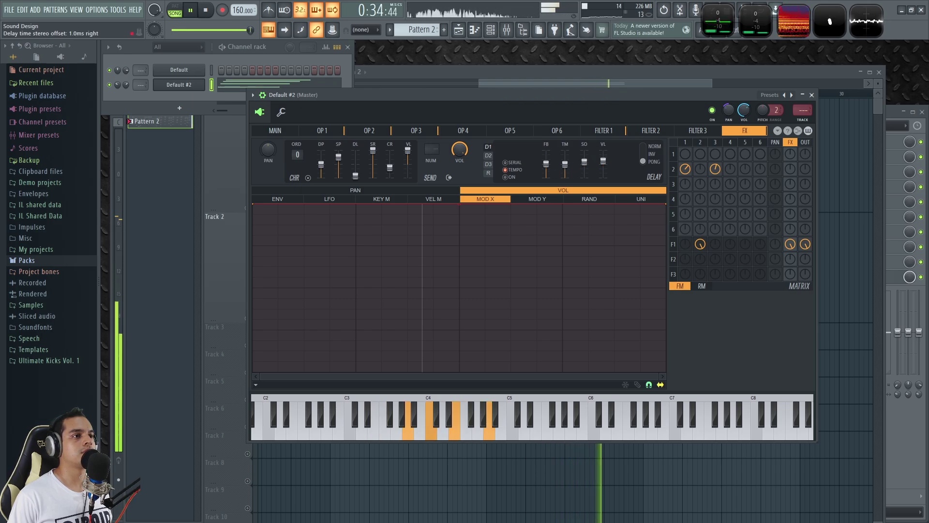
click(512, 178)
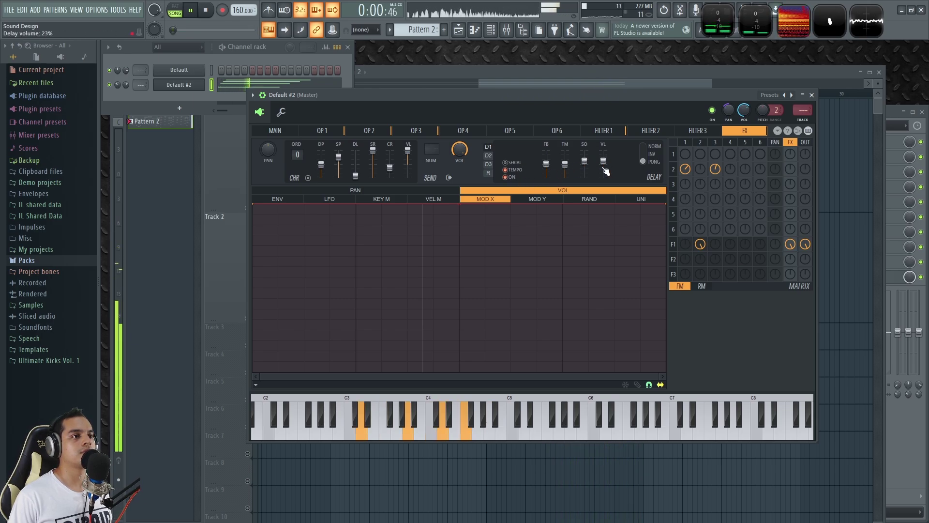
click(811, 95)
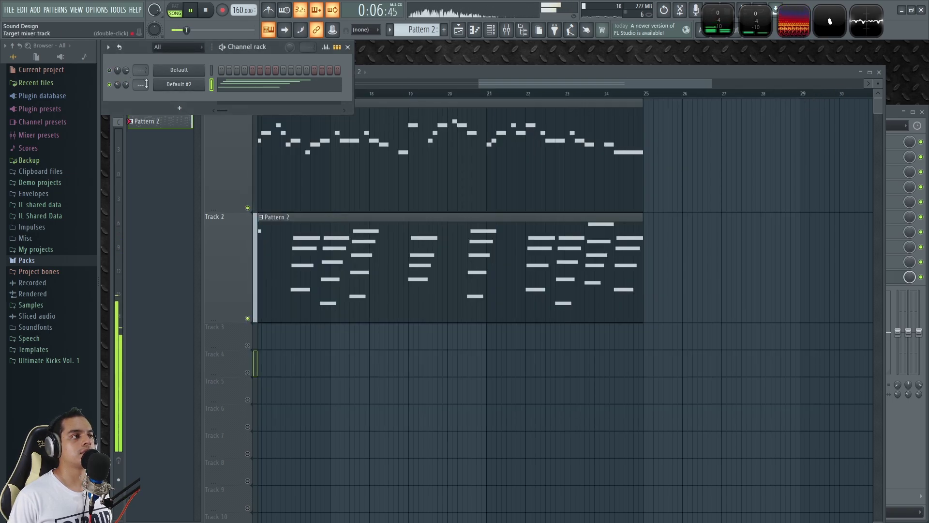
Fine-tune the delay volume in Default #2's effects slightly upward and close the instrument
click(179, 85)
drag(603, 161, 603, 158)
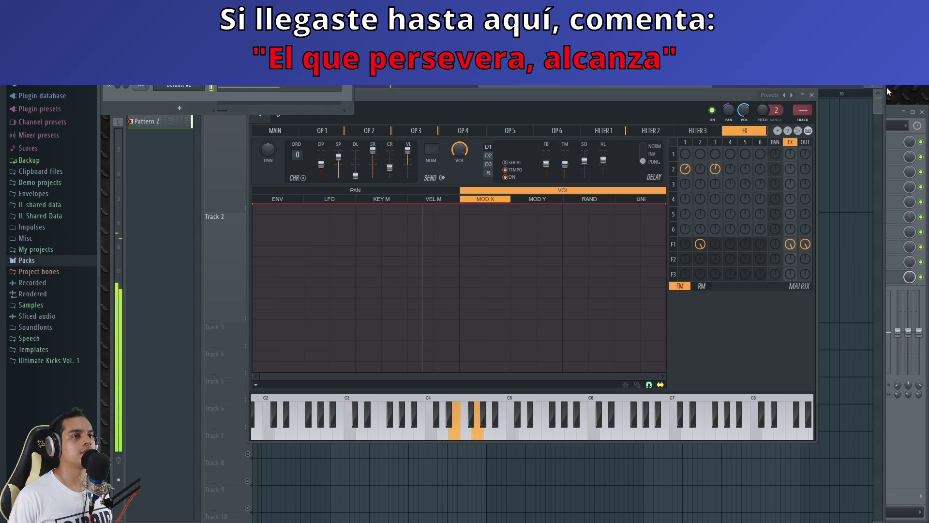
click(812, 95)
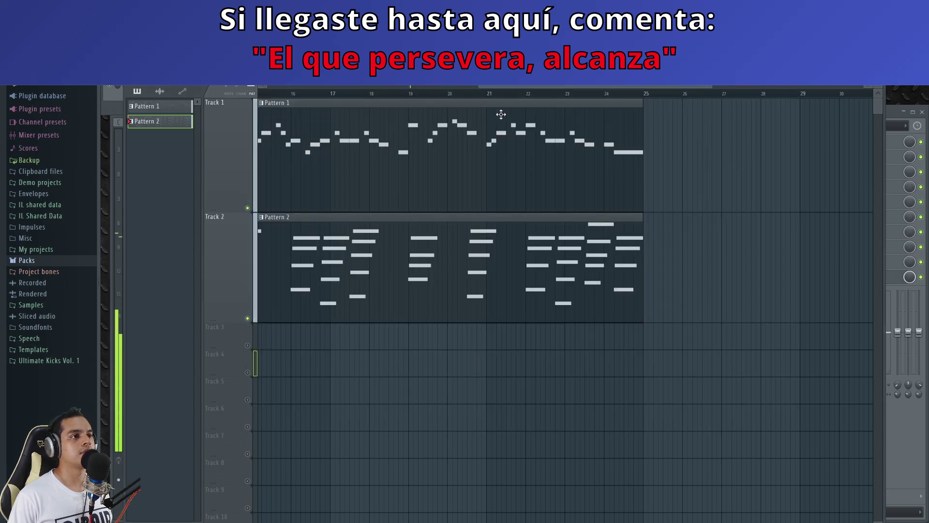
Show the full length of both patterns in the Playlist and stop playback
drag(535, 86, 323, 86)
scroll(469, 365, down, 2)
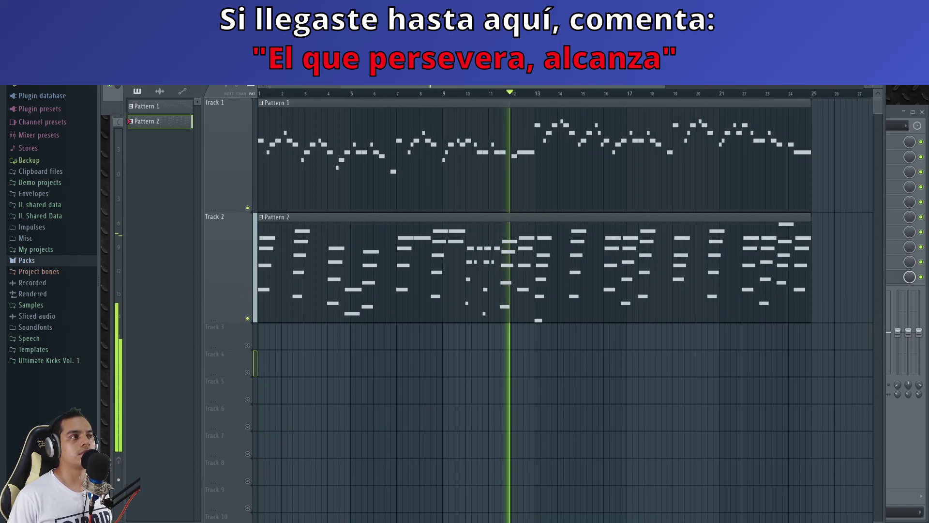
key(space)
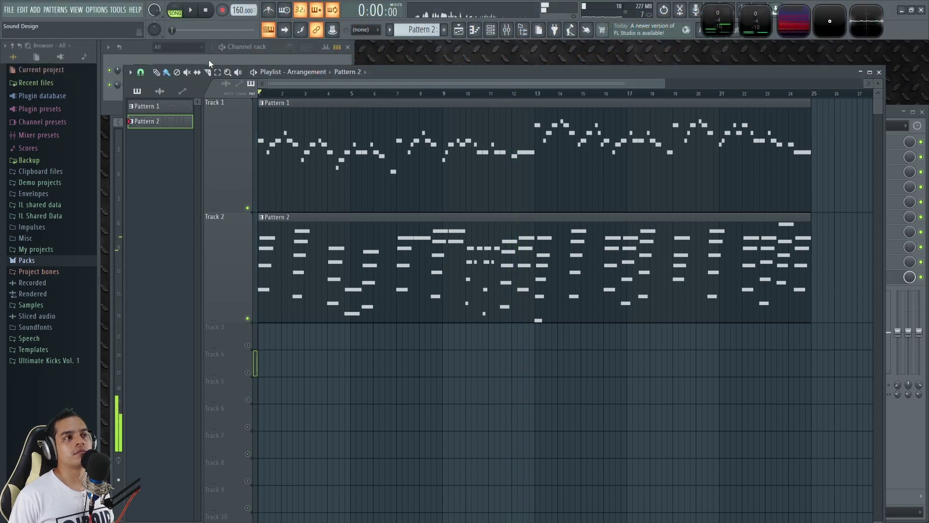